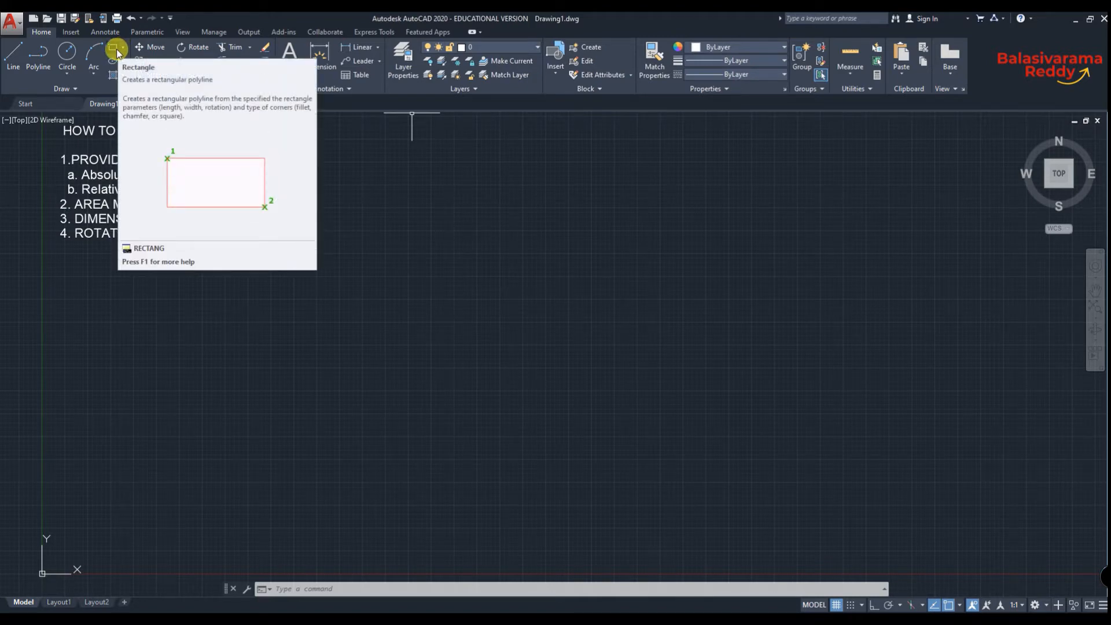
# - Draw a rectangle using absolute coordinates, with its first corner at 0,0 and the opposite corner at 20,10
pyautogui.click(286, 588)
pyautogui.write('RE')
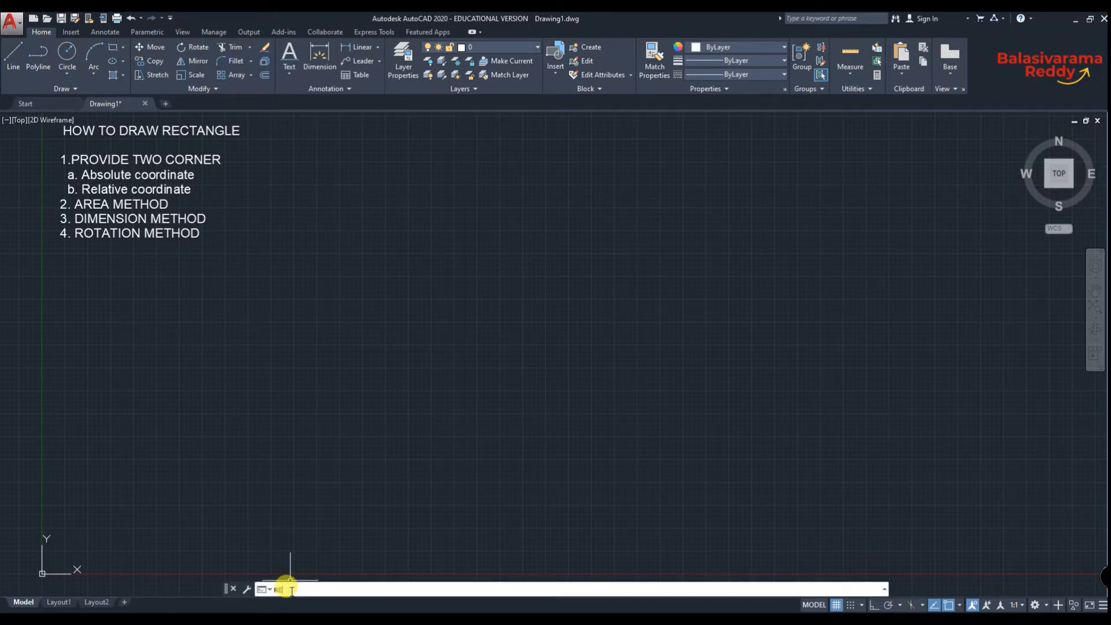
pyautogui.write('C')
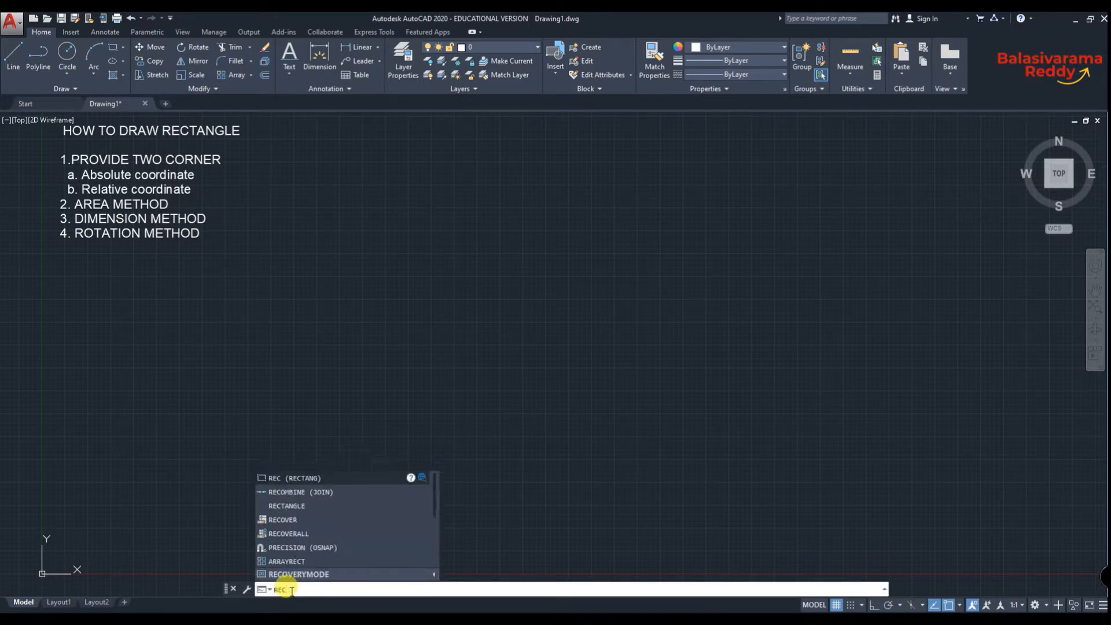
pyautogui.click(314, 479)
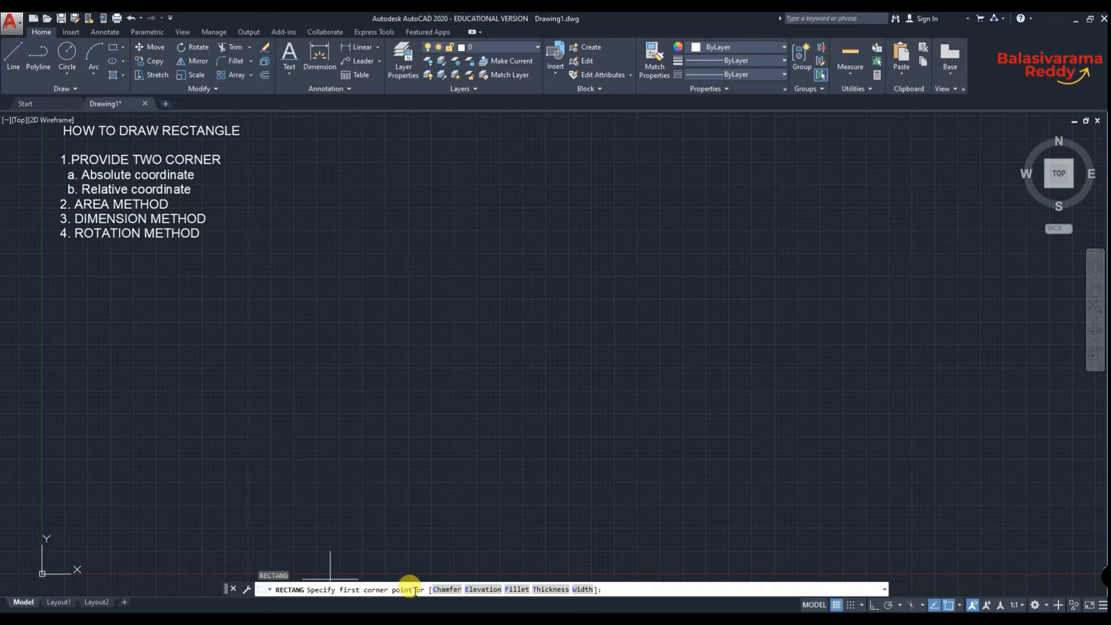
pyautogui.write('0,0')
pyautogui.press('Return')
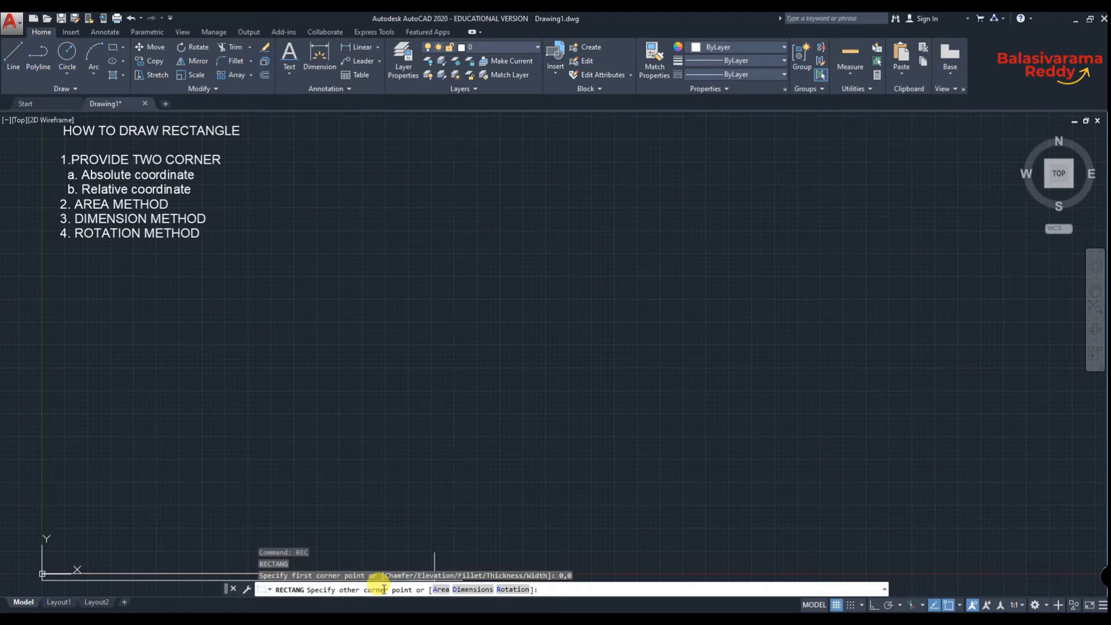
pyautogui.write('20,10')
pyautogui.press('Return')
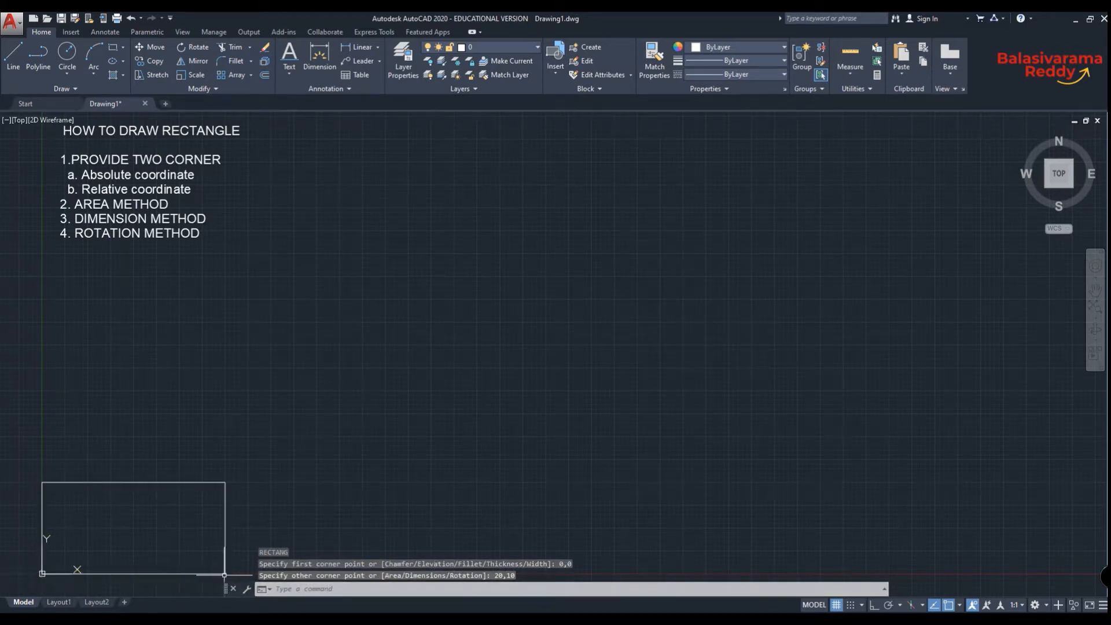
# - Dimension the top and right edges of the rectangle at the origin, placing the dimensions outside it
pyautogui.moveTo(226, 574)
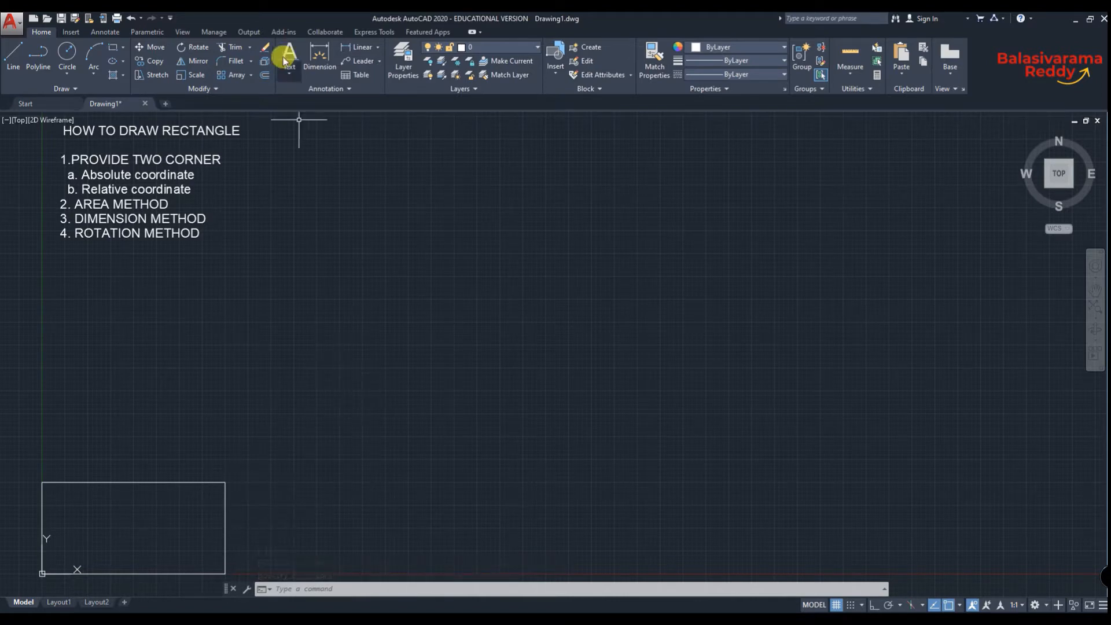
pyautogui.click(319, 49)
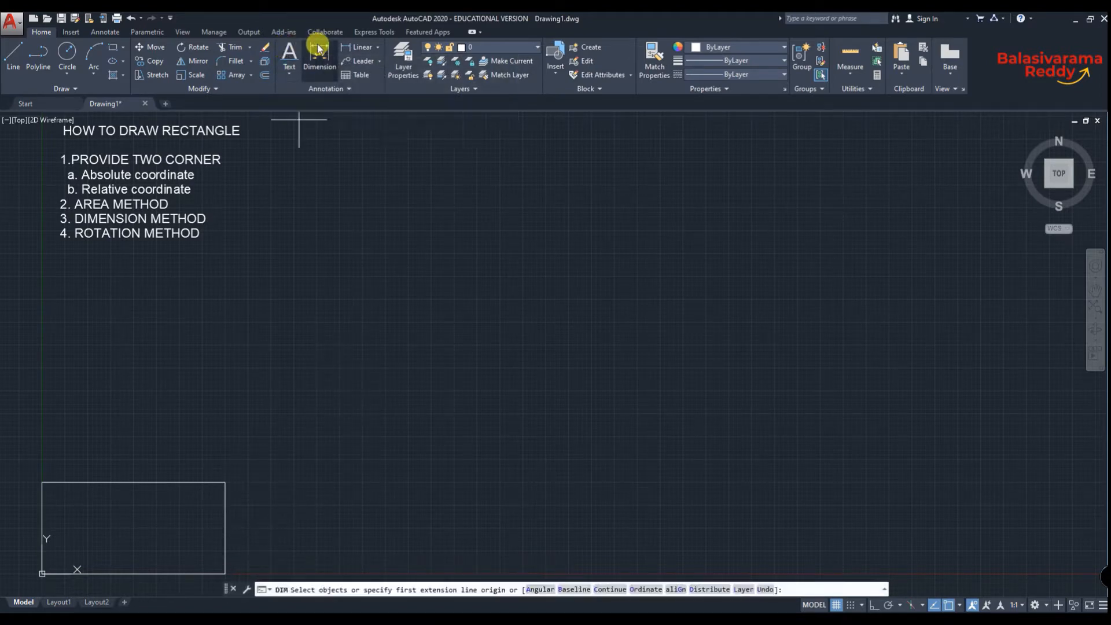
pyautogui.click(84, 480)
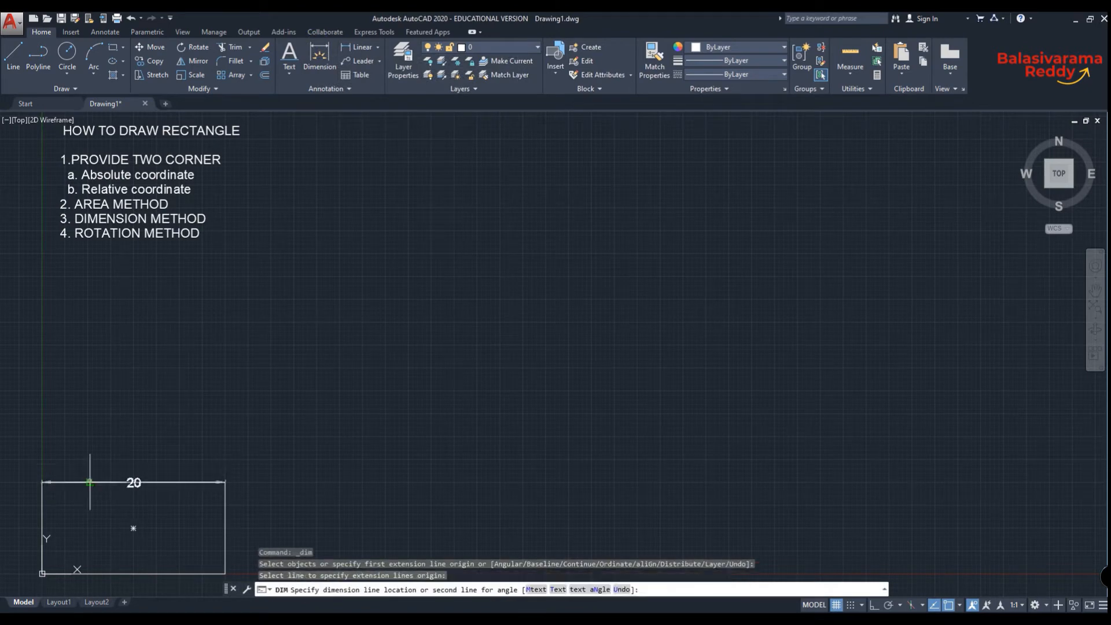
pyautogui.click(109, 451)
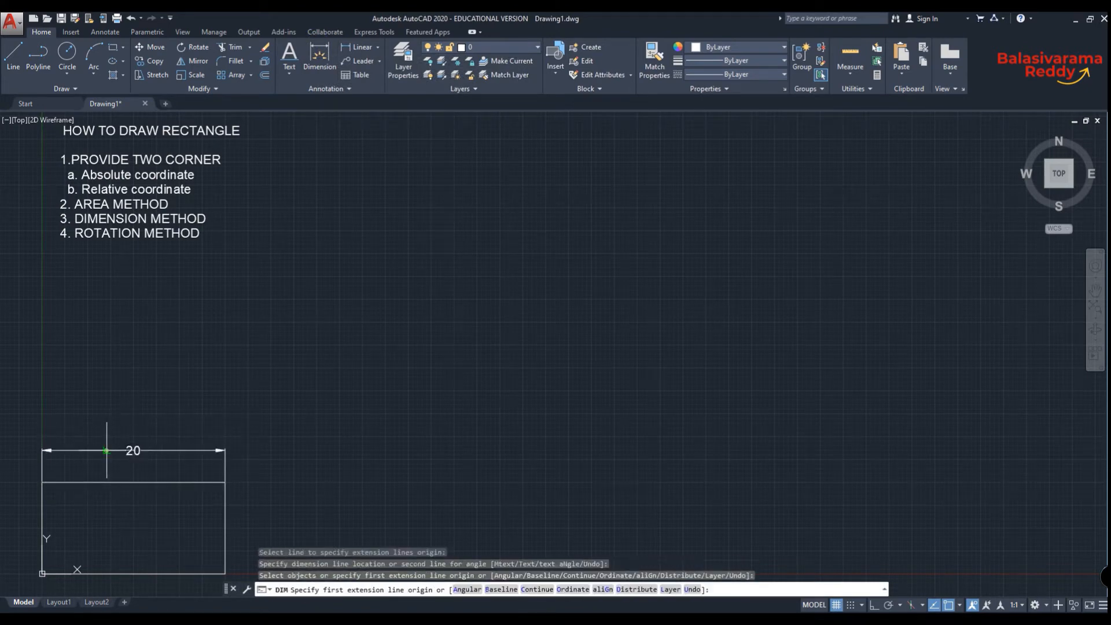
pyautogui.click(224, 506)
pyautogui.click(249, 508)
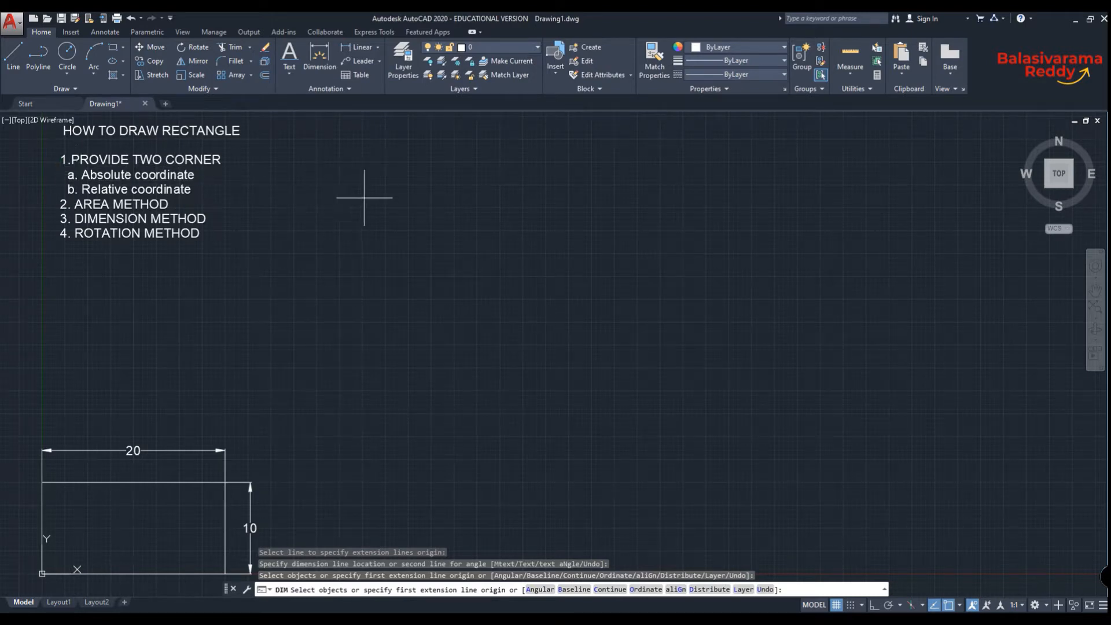
pyautogui.press('Return')
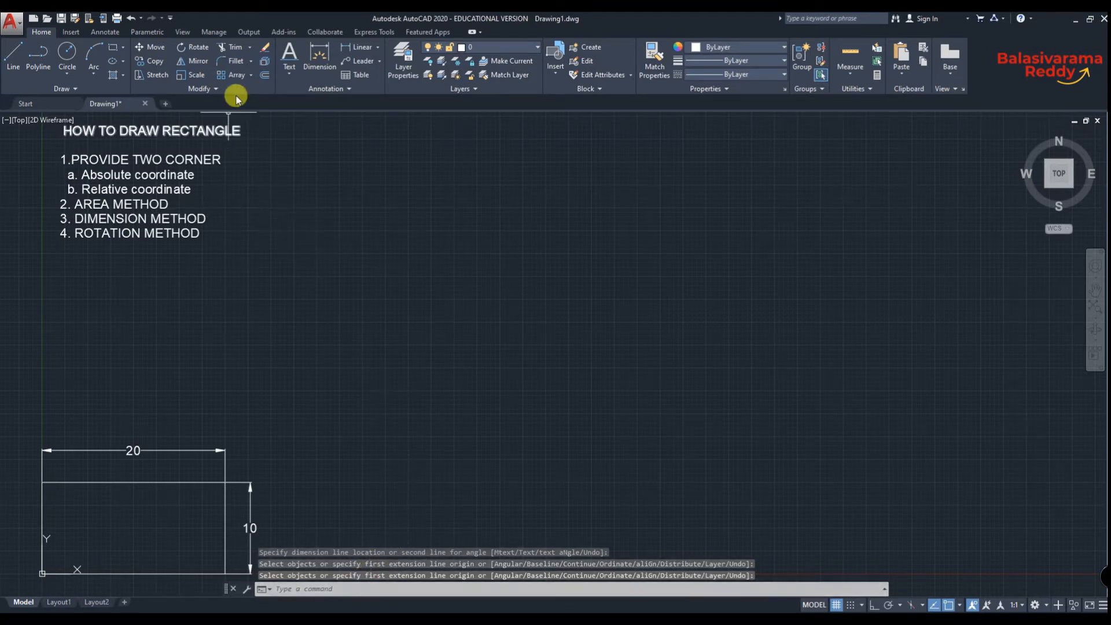
pyautogui.click(113, 47)
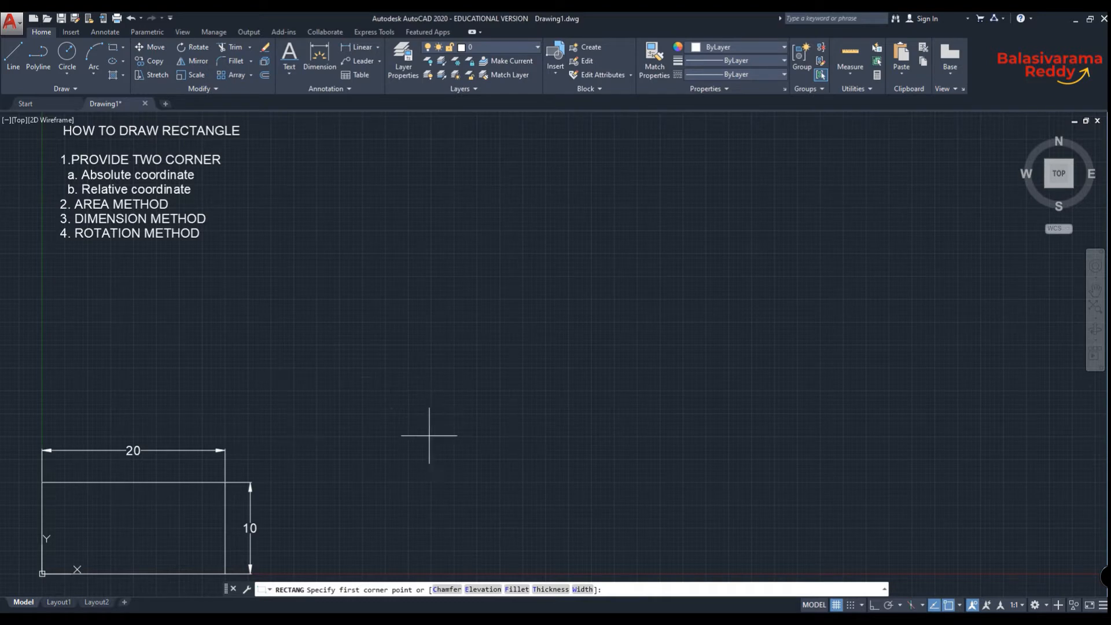
pyautogui.click(348, 385)
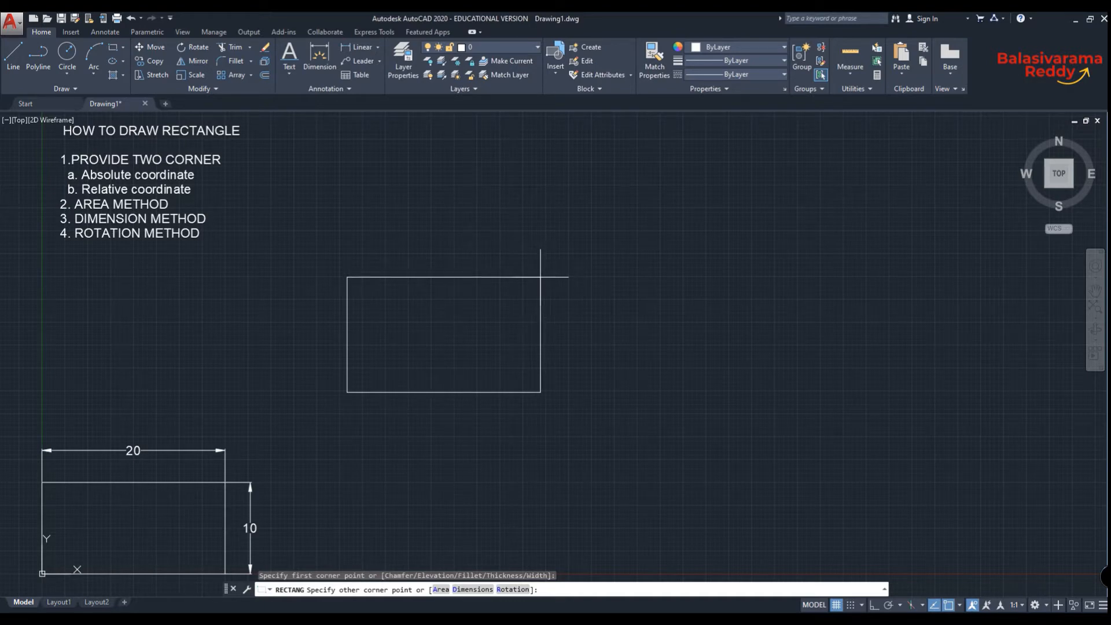
pyautogui.write('@')
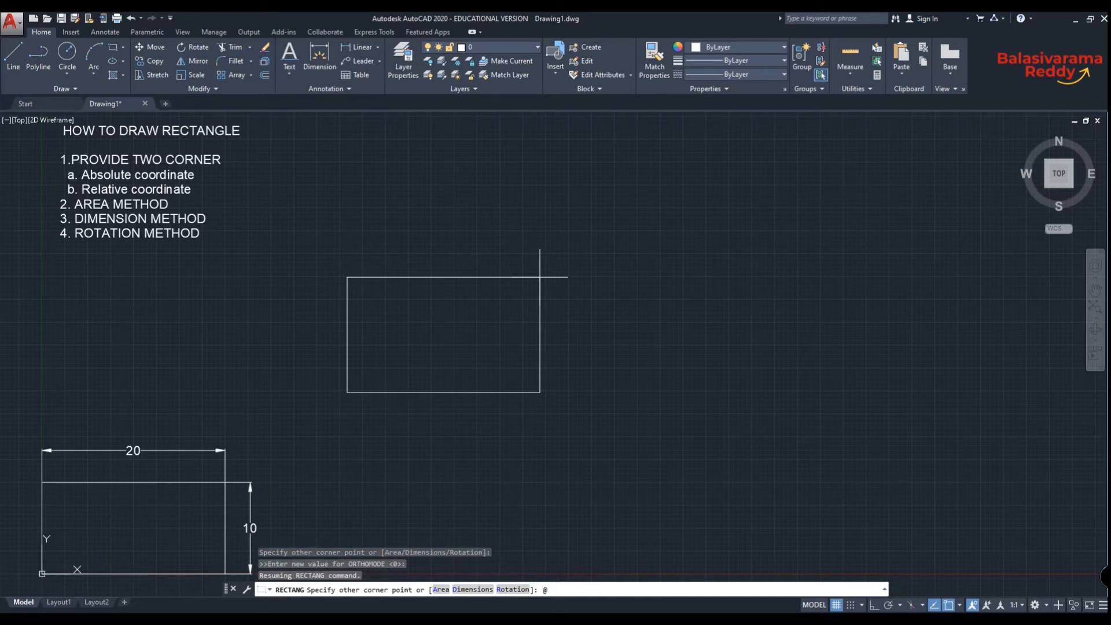
pyautogui.write('20')
pyautogui.write(',10')
pyautogui.press('Return')
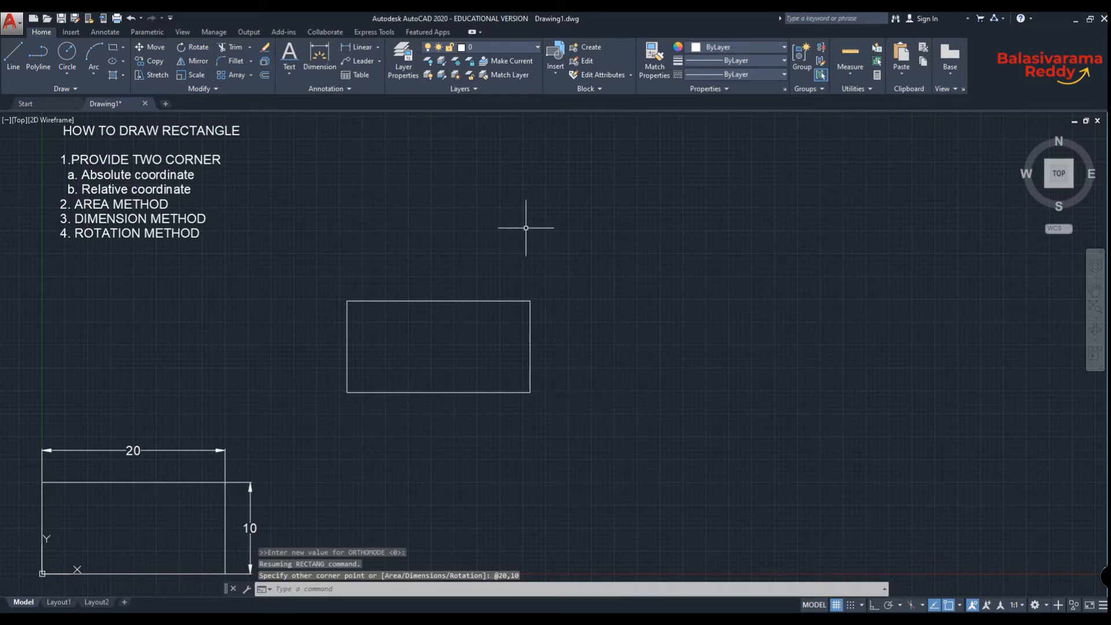
# - Dimension the bottom and right edges of the second rectangle, placing the dimensions outside it
pyautogui.click(321, 56)
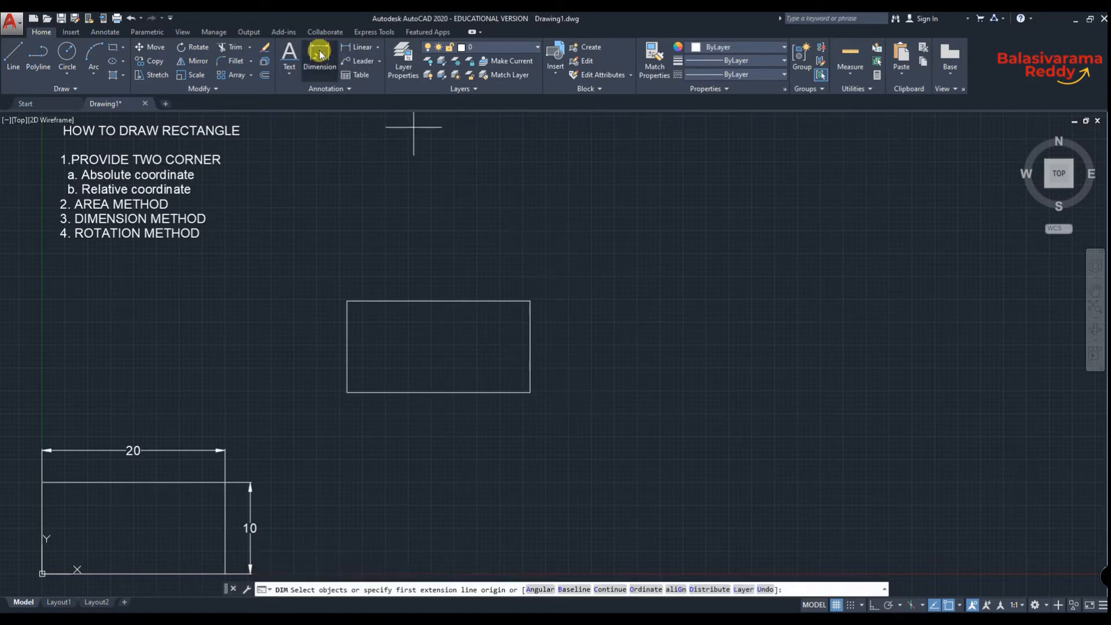
pyautogui.click(415, 394)
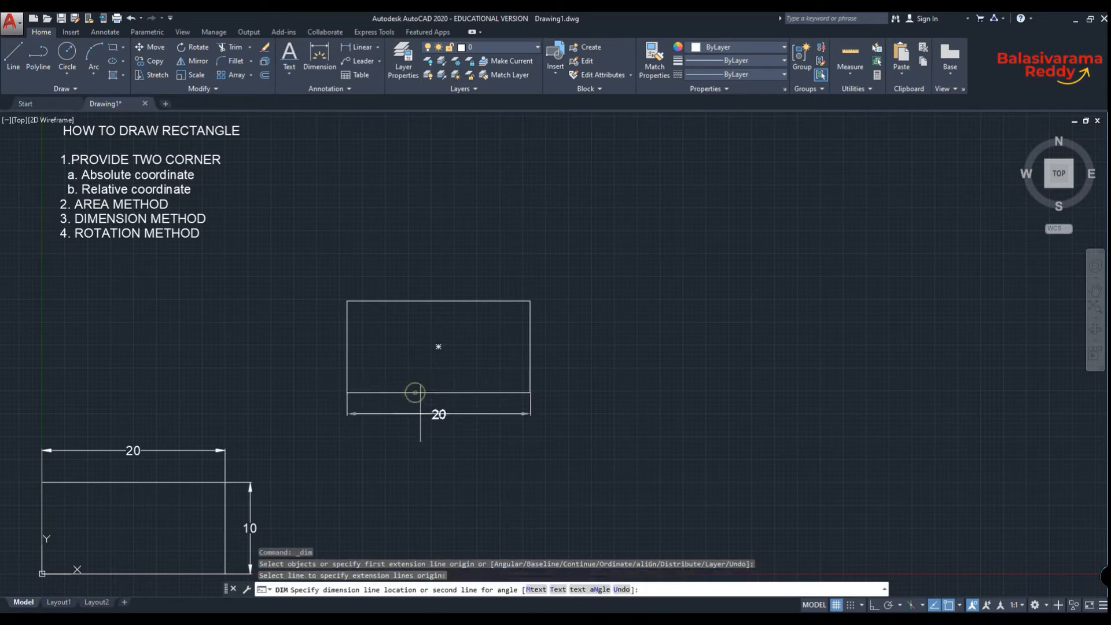
pyautogui.click(426, 418)
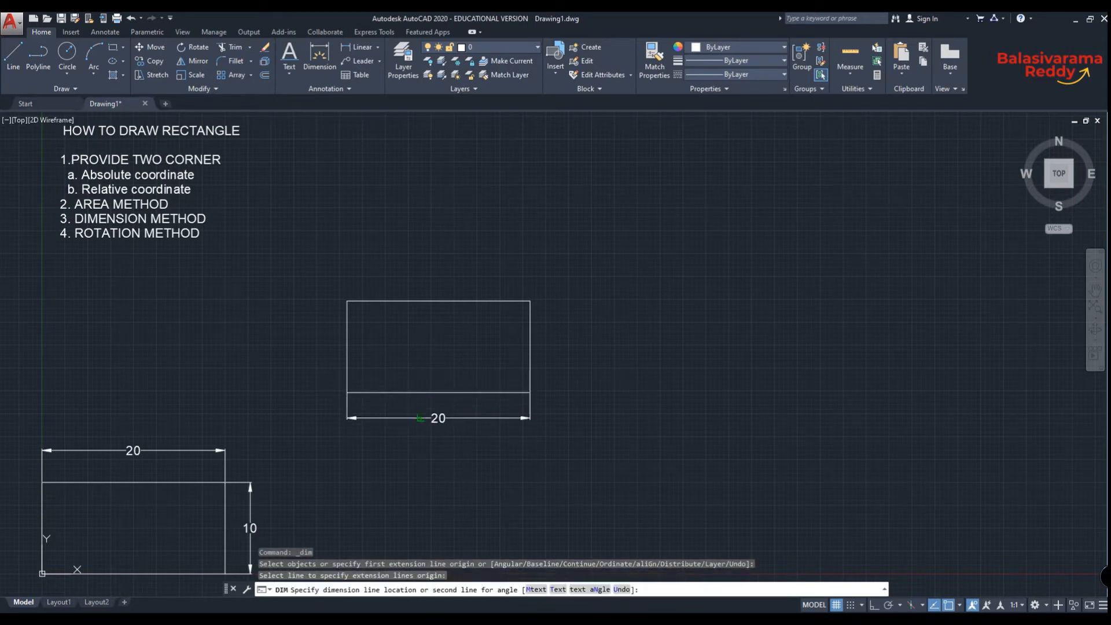
pyautogui.click(532, 323)
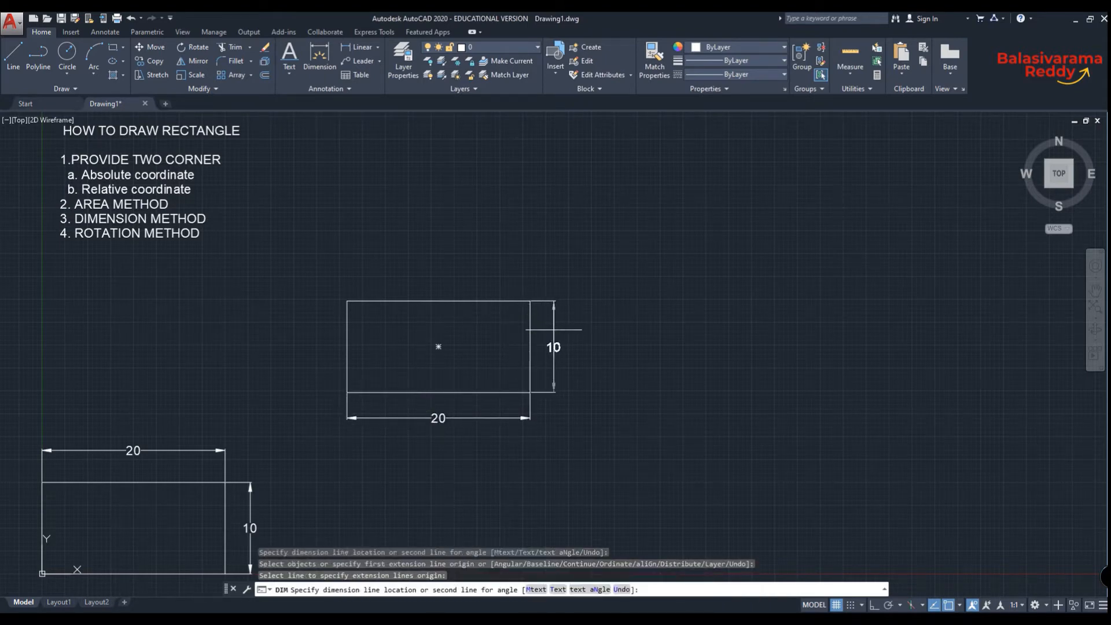
pyautogui.click(554, 341)
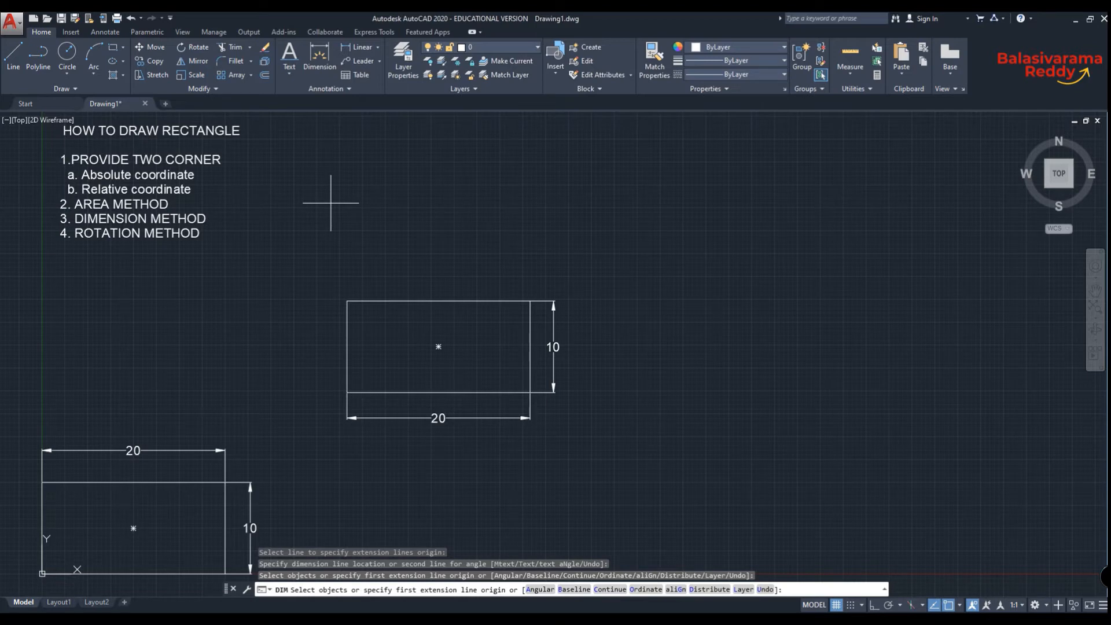
pyautogui.press('Return')
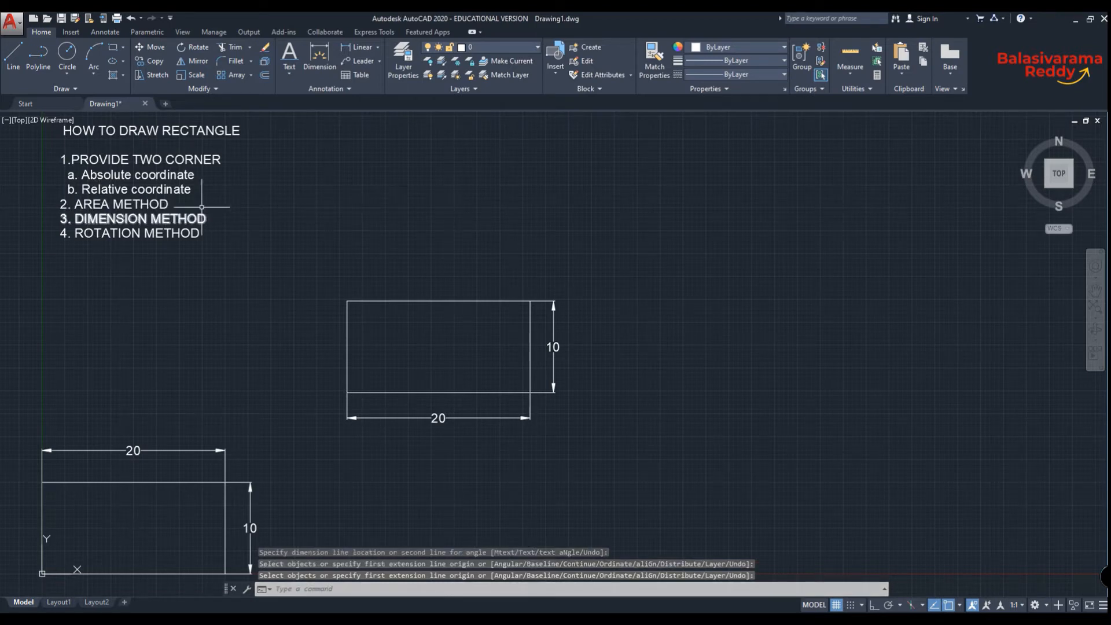
# - Draw a rectangle below and right of the second one by the Area option with area 200 and length 20, and undo it
pyautogui.click(310, 590)
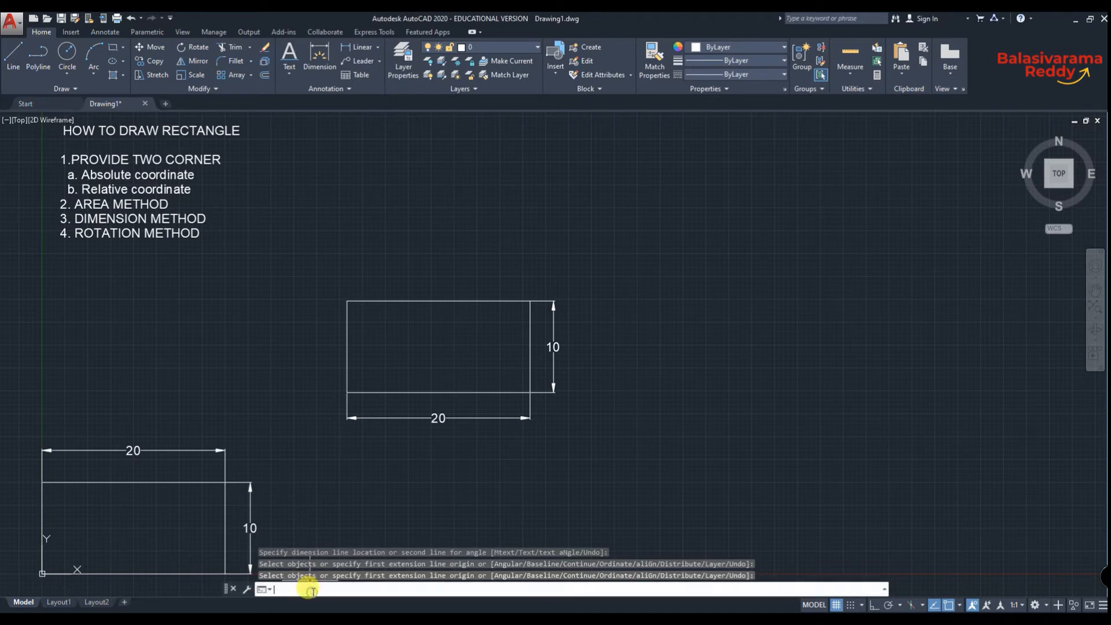
pyautogui.write('REC')
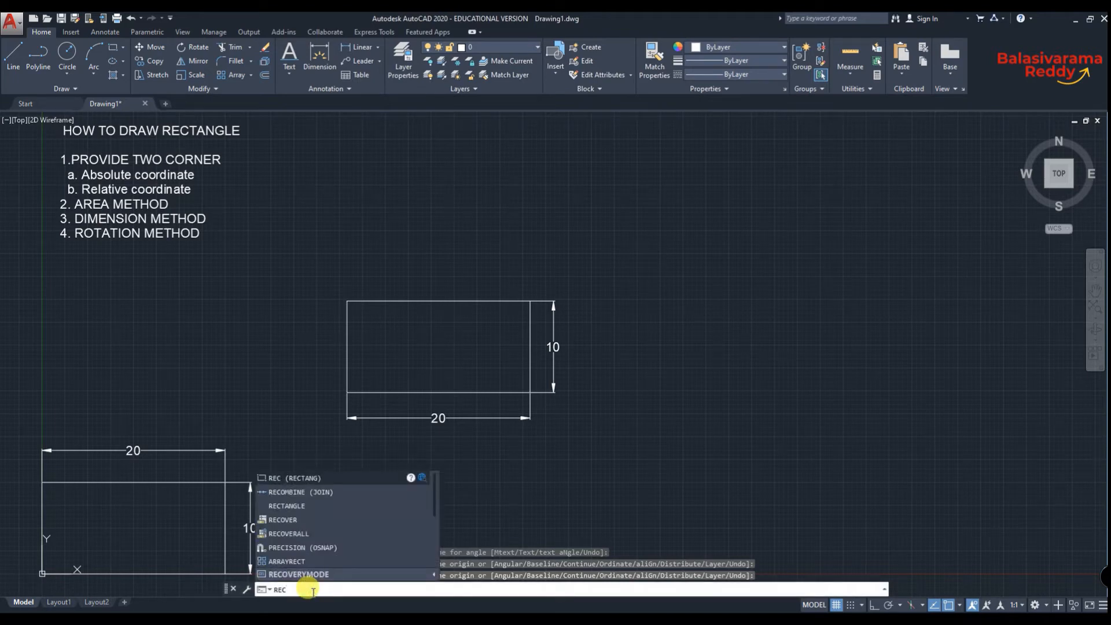
pyautogui.press('Return')
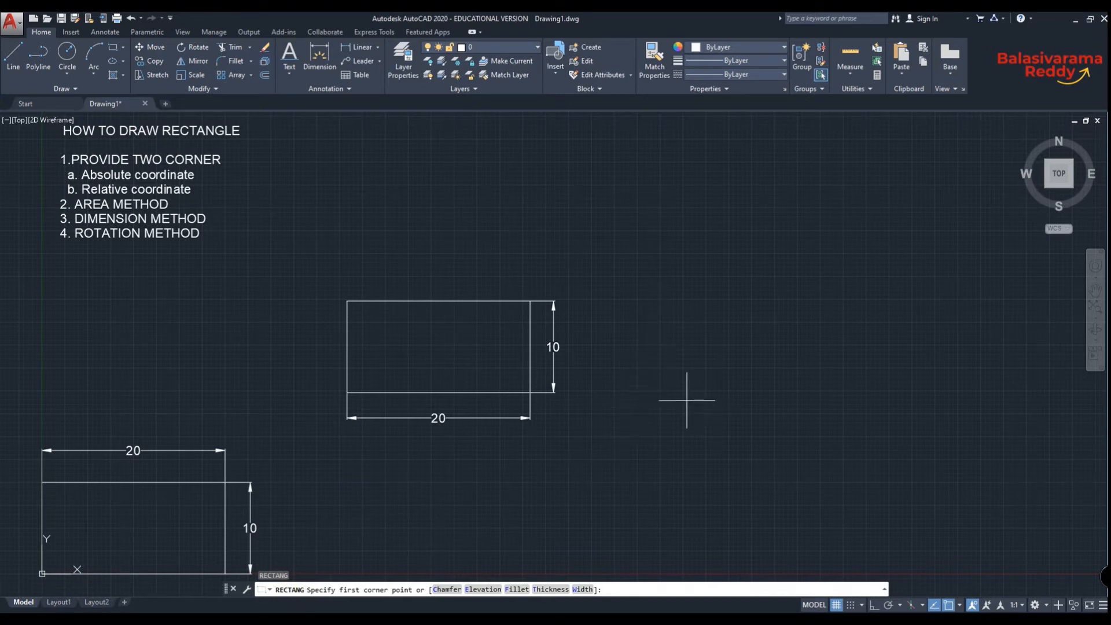
pyautogui.click(635, 528)
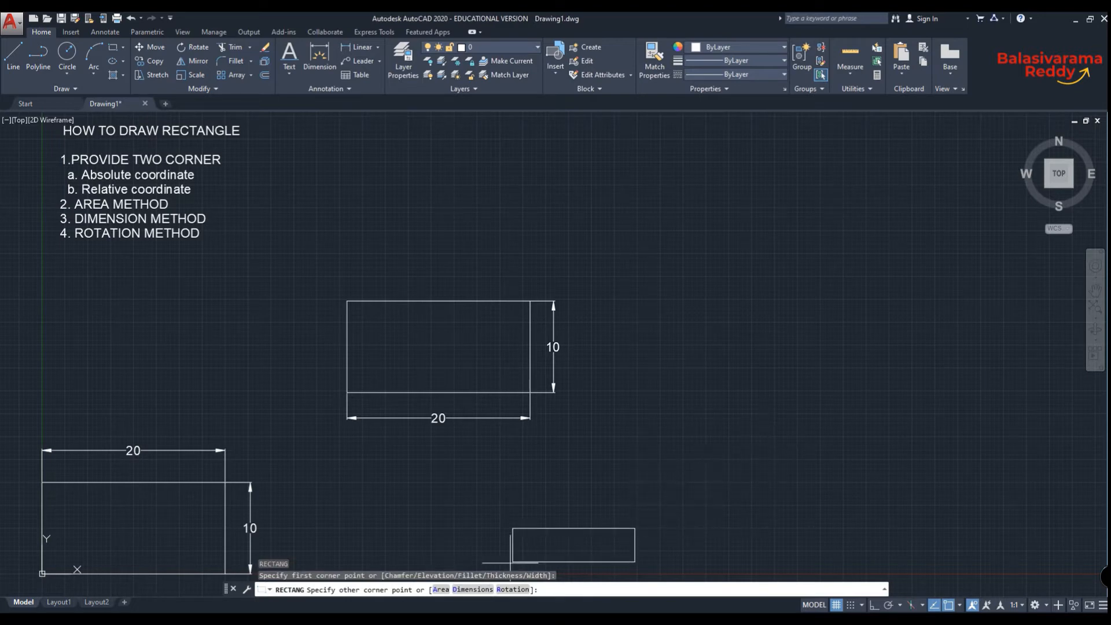
pyautogui.click(443, 590)
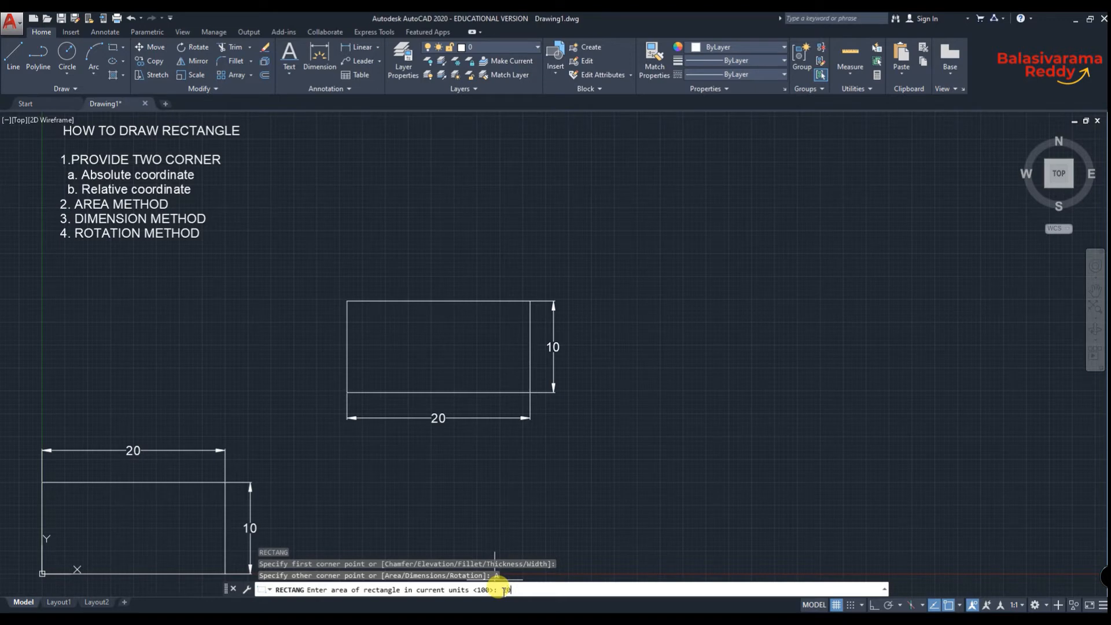
pyautogui.press('Return')
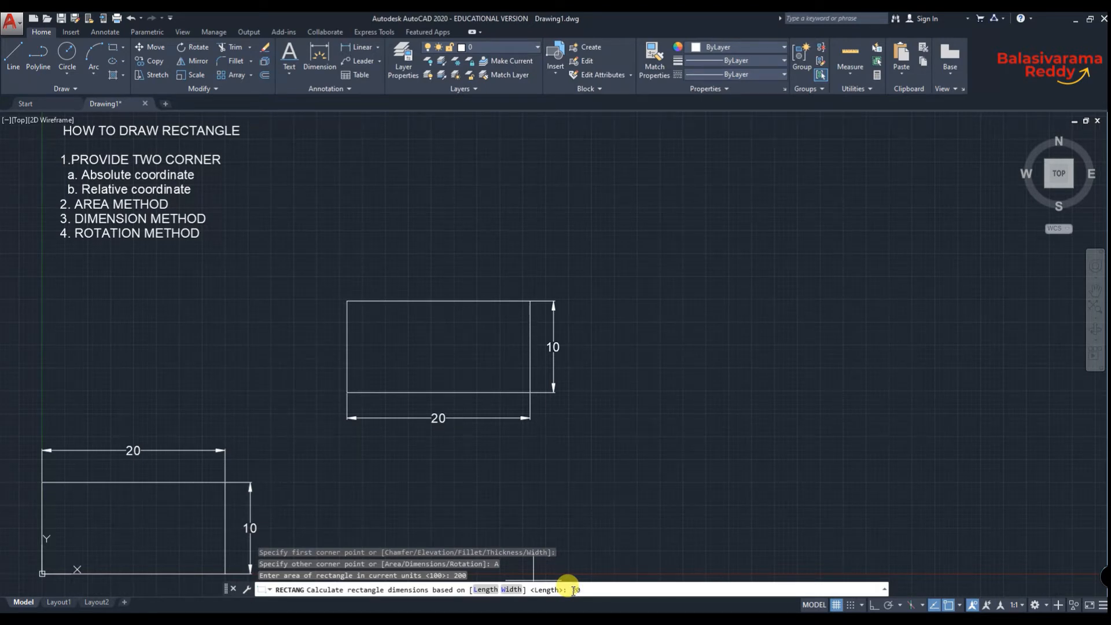
pyautogui.press('Return')
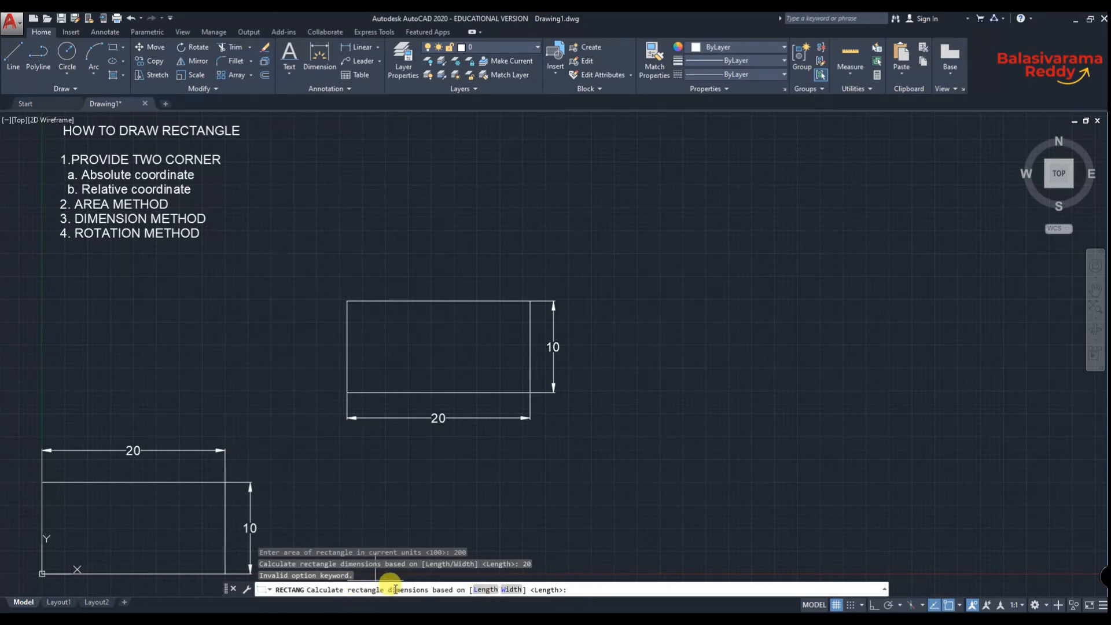
pyautogui.click(486, 590)
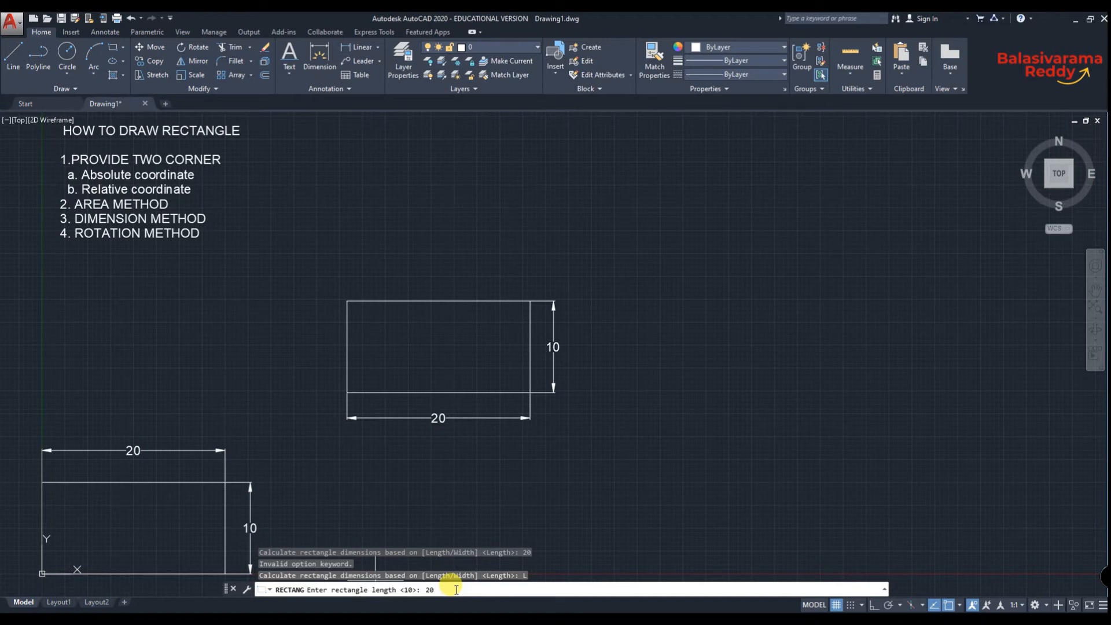
pyautogui.write('20')
pyautogui.press('Return')
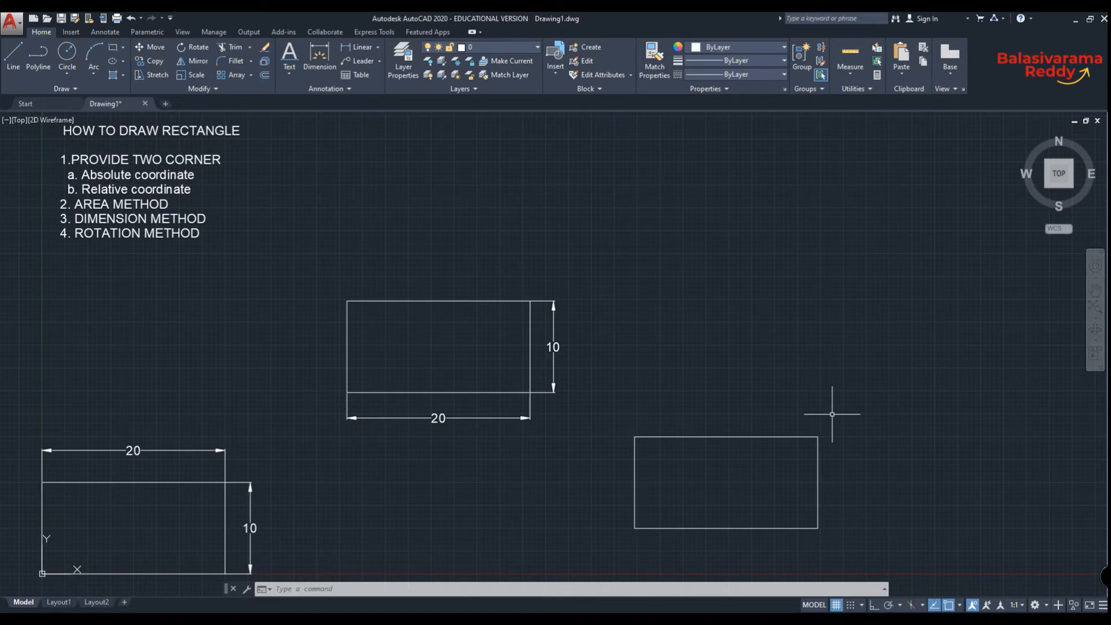
pyautogui.hotkey('ctrl', 'z')
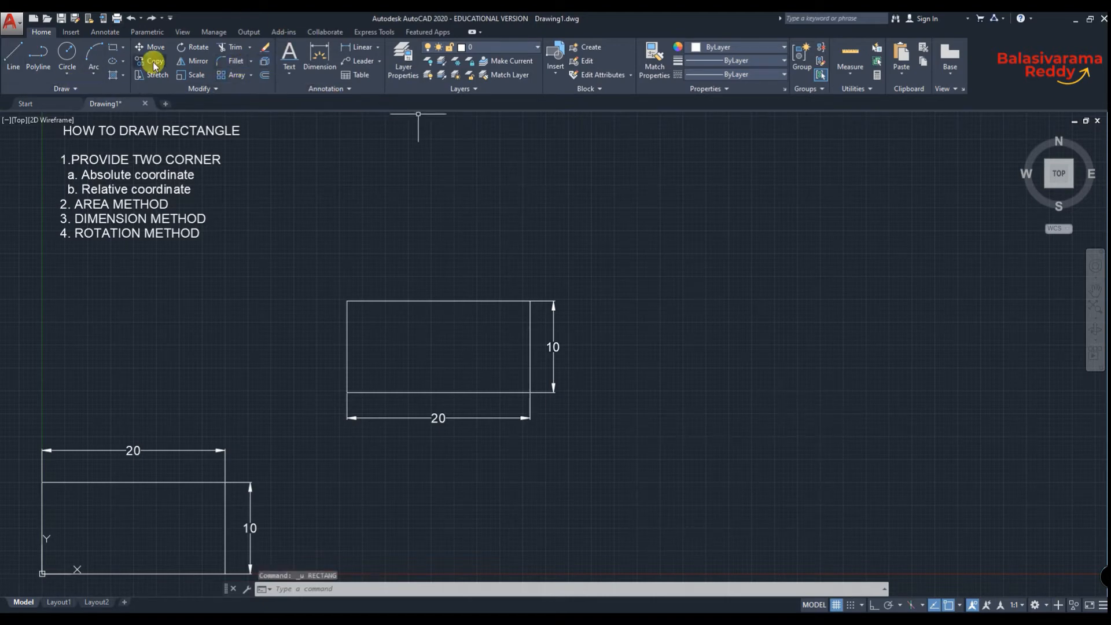
# - Draw a rectangle below and right of the second one by the Area option with area 200 and length 20
pyautogui.click(113, 51)
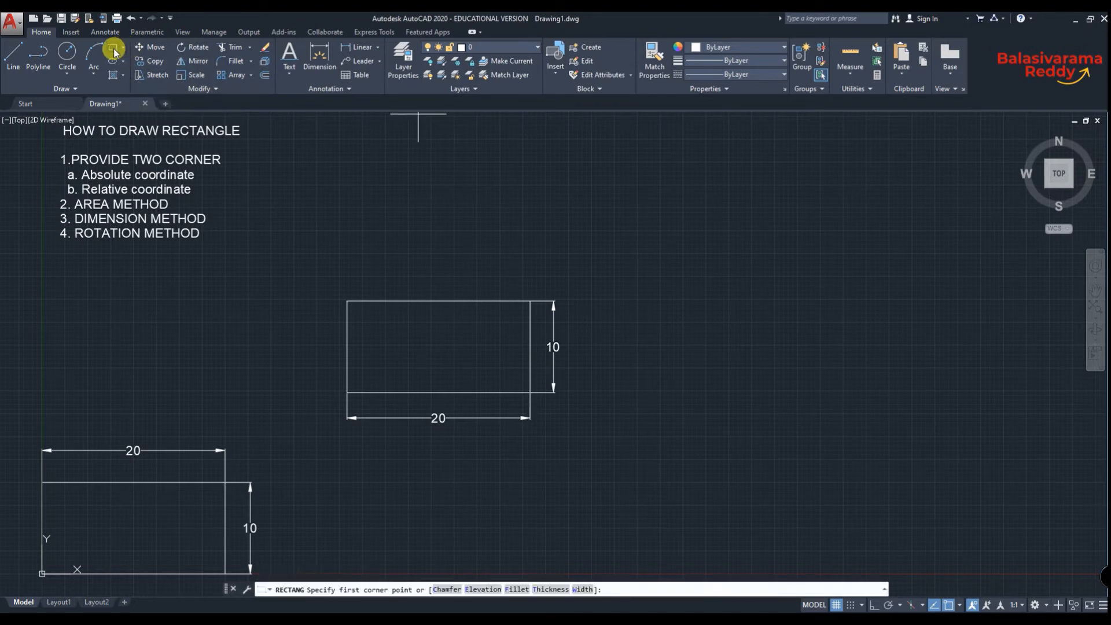
pyautogui.click(637, 527)
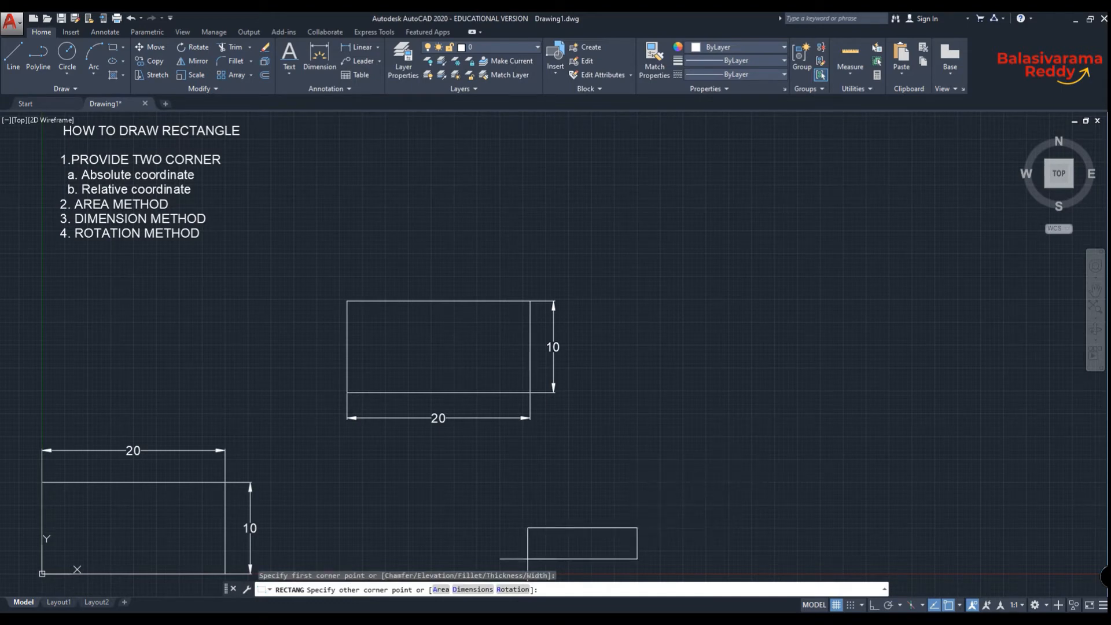
pyautogui.click(442, 589)
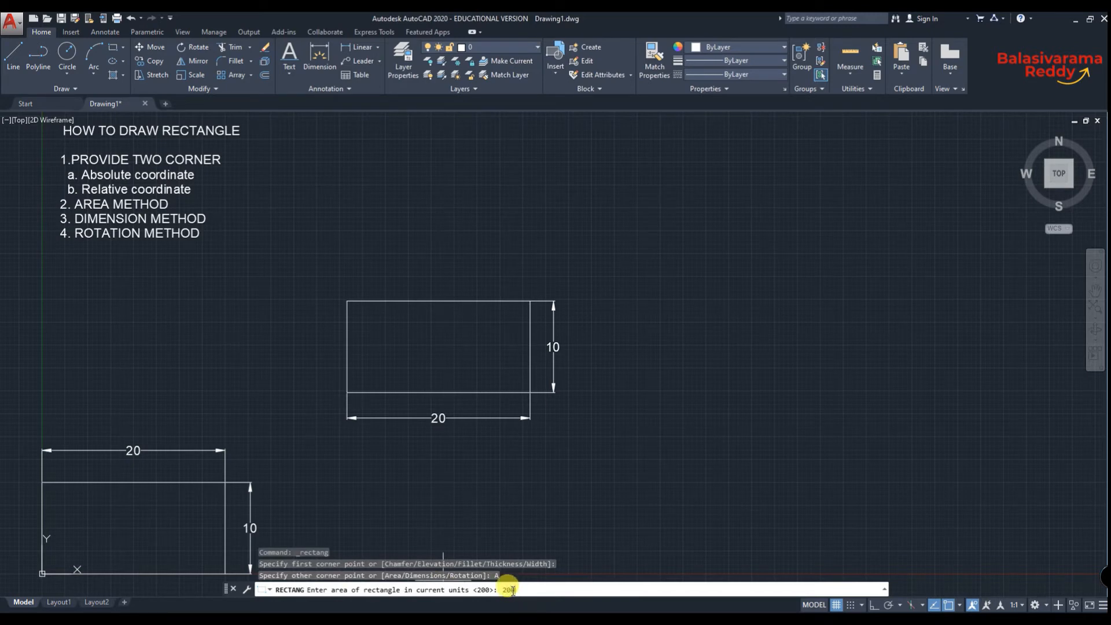
pyautogui.write('200')
pyautogui.press('Return')
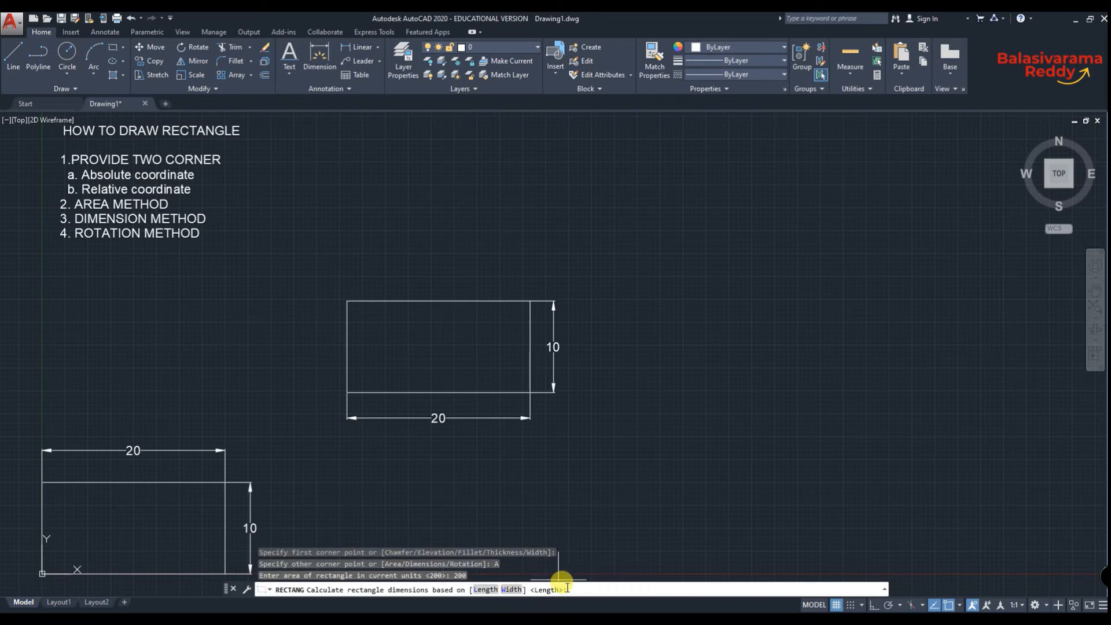
pyautogui.click(491, 590)
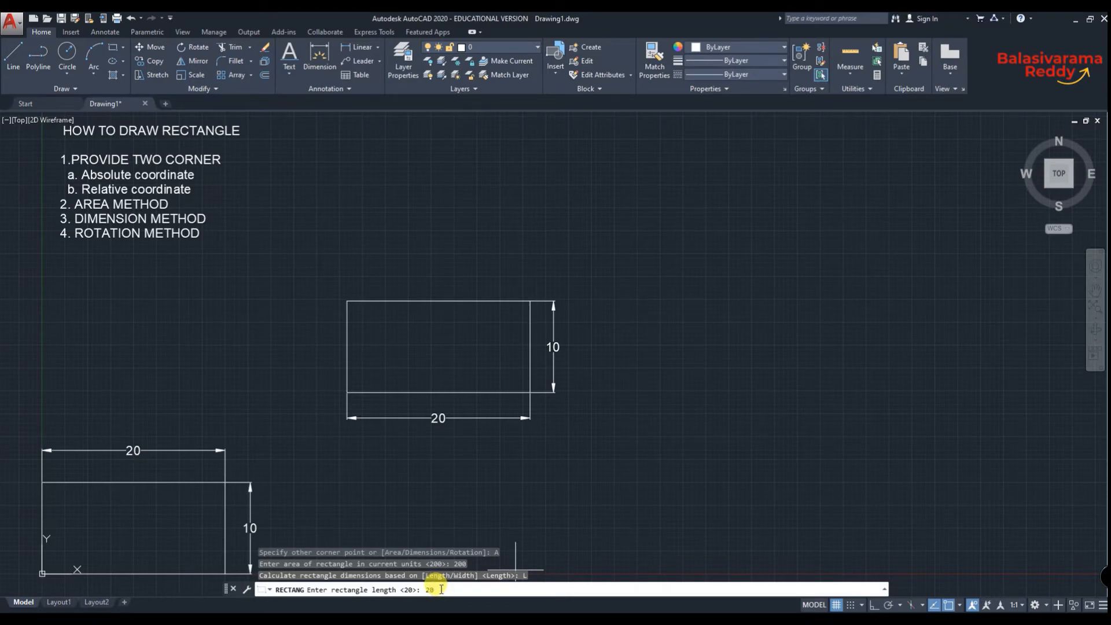
pyautogui.write('20')
pyautogui.press('Return')
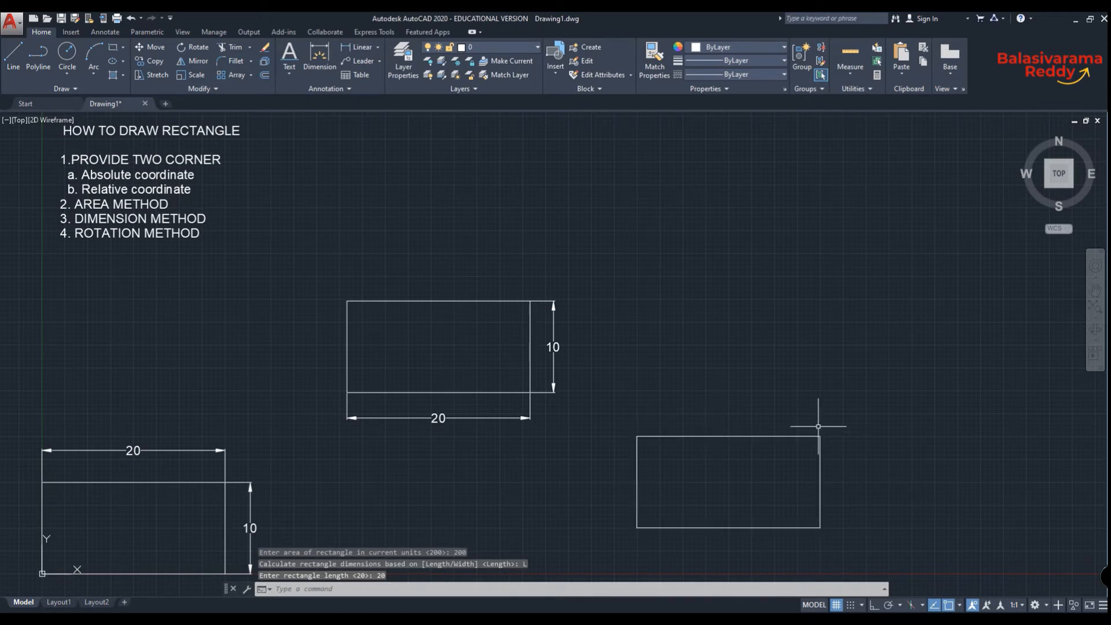
# - Dimension the bottom and left edges of the area-method rectangle, placing the dimensions outside it
pyautogui.click(320, 53)
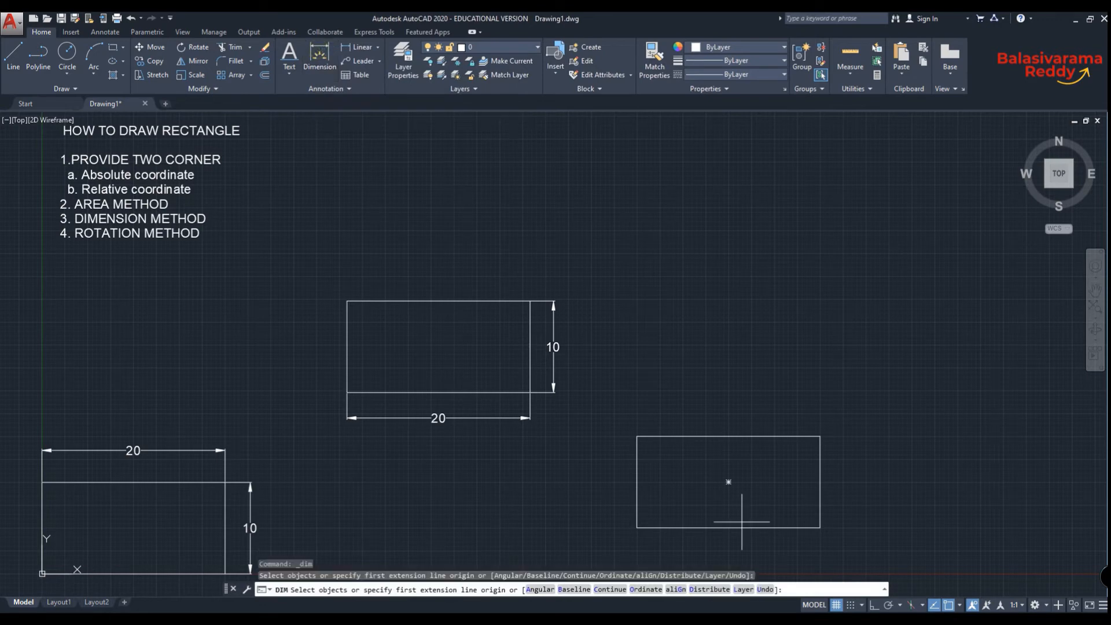
pyautogui.click(685, 527)
pyautogui.click(685, 543)
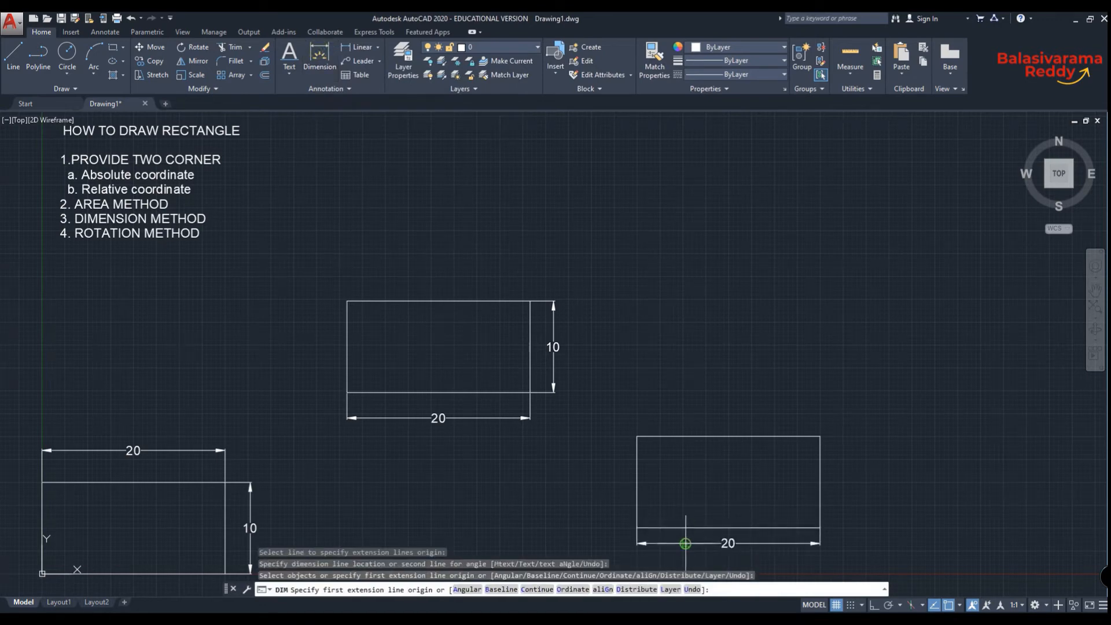
pyautogui.click(636, 503)
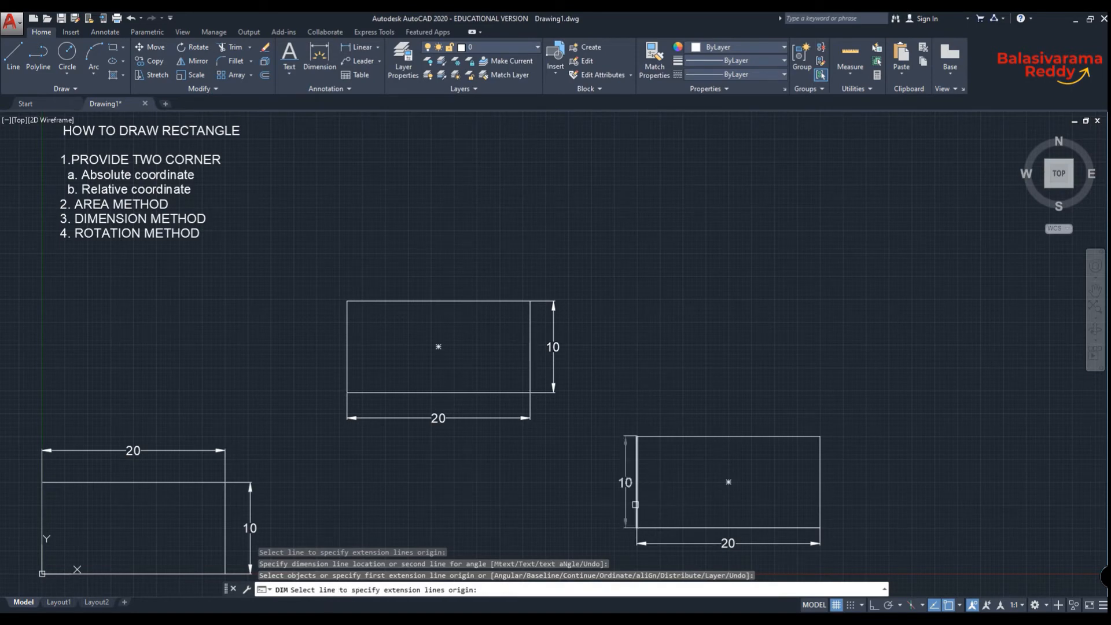
pyautogui.click(635, 505)
pyautogui.click(619, 503)
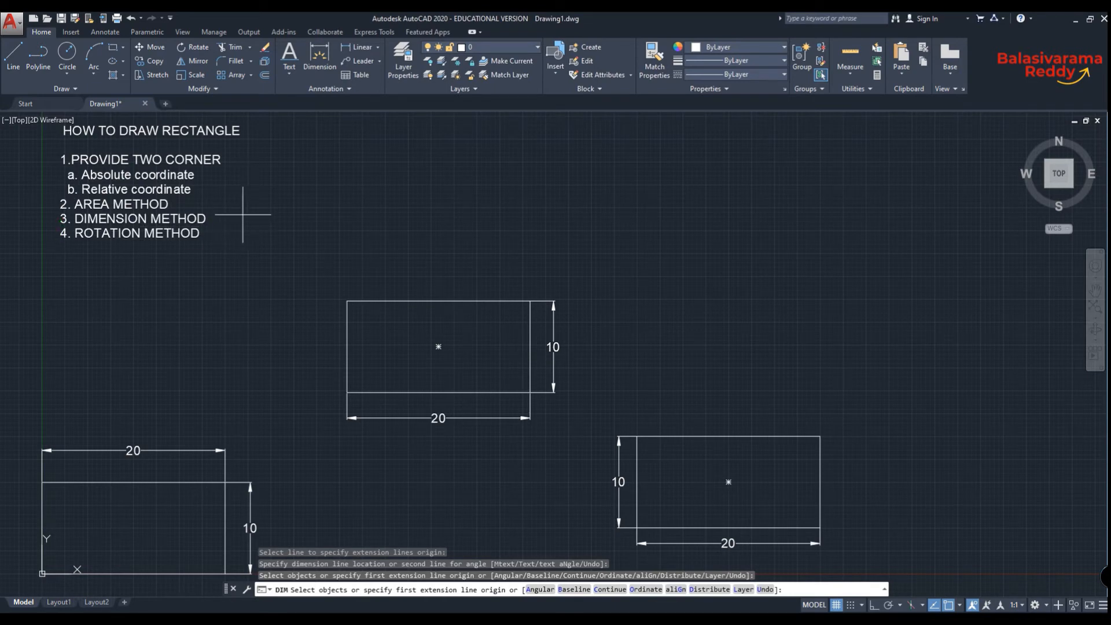
pyautogui.press('Return')
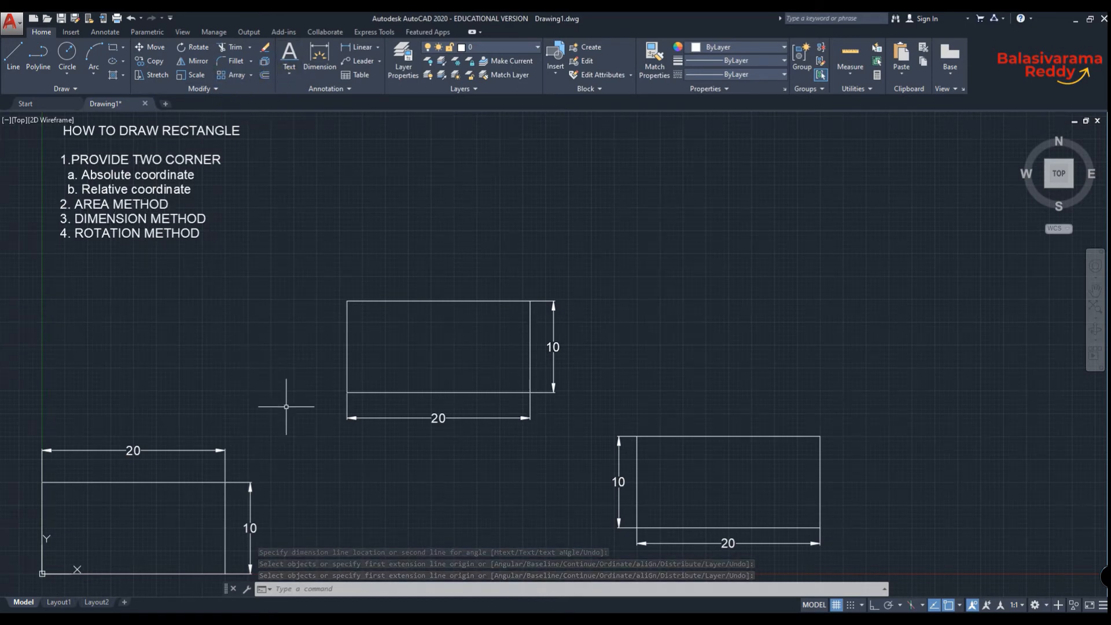
# - Draw a rectangle above the area-method one by the Dimensions option with length 20 and width 10, extending up and to the right
pyautogui.click(297, 590)
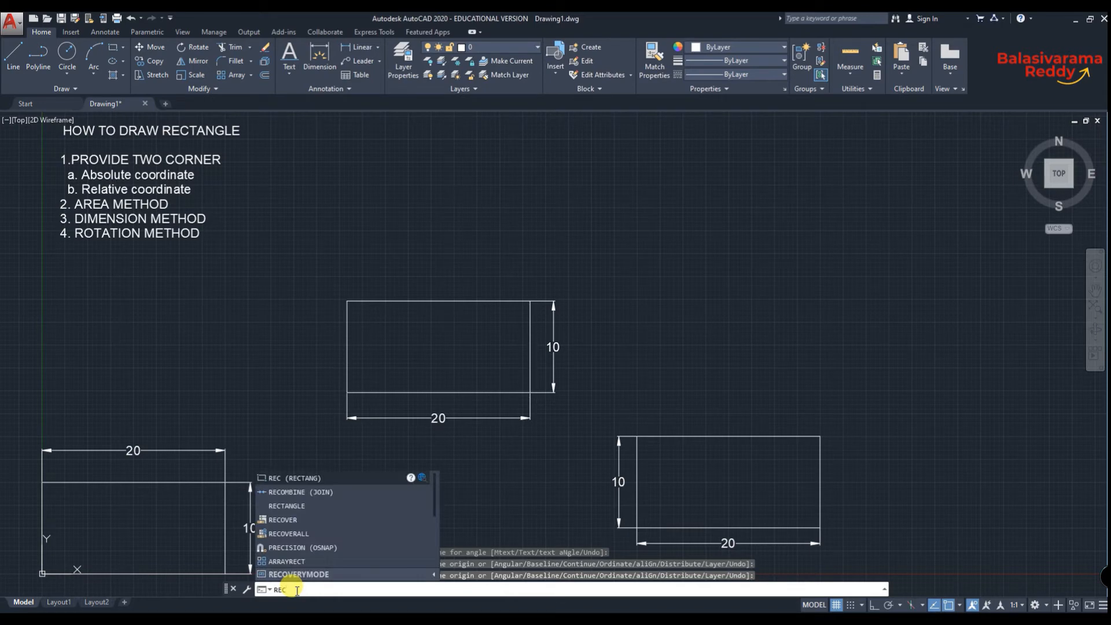
pyautogui.press('Return')
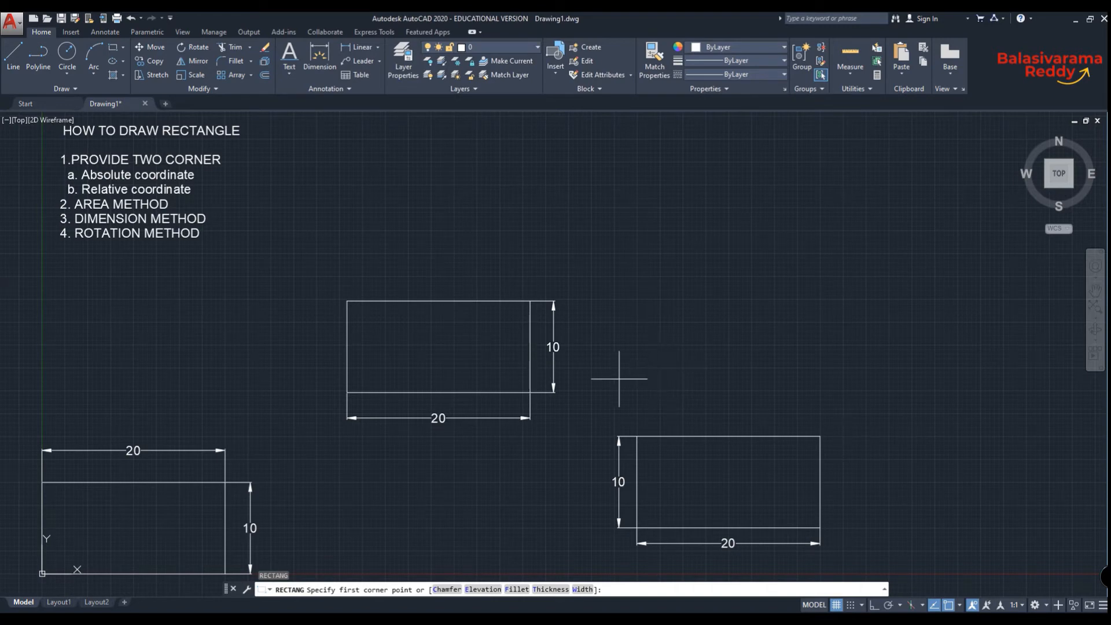
pyautogui.click(637, 368)
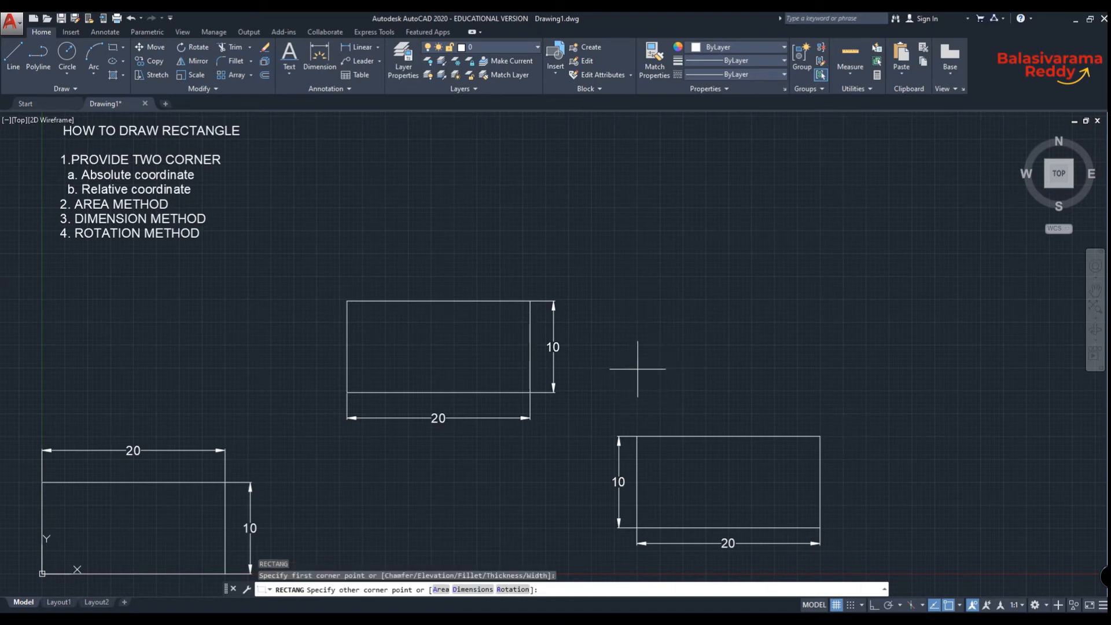
pyautogui.click(461, 591)
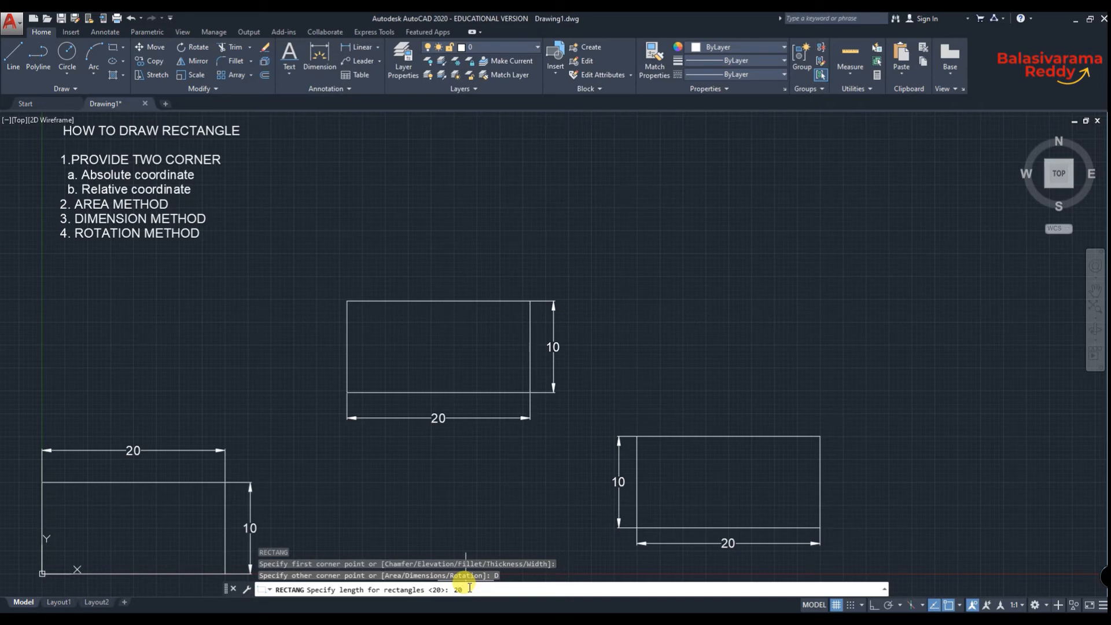
pyautogui.press('Return')
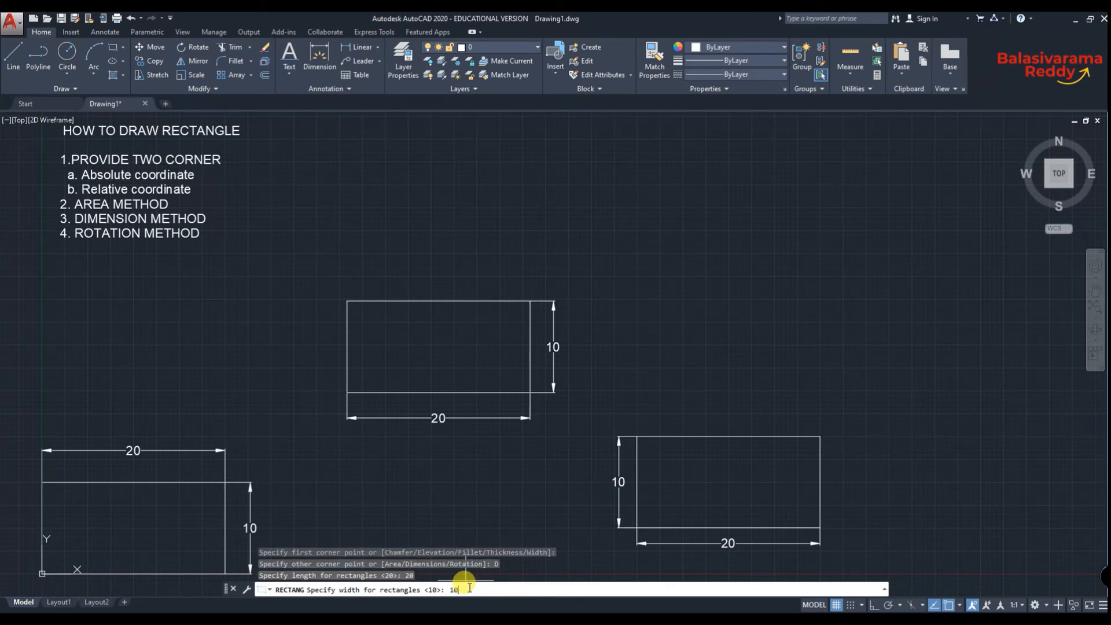
pyautogui.press('Return')
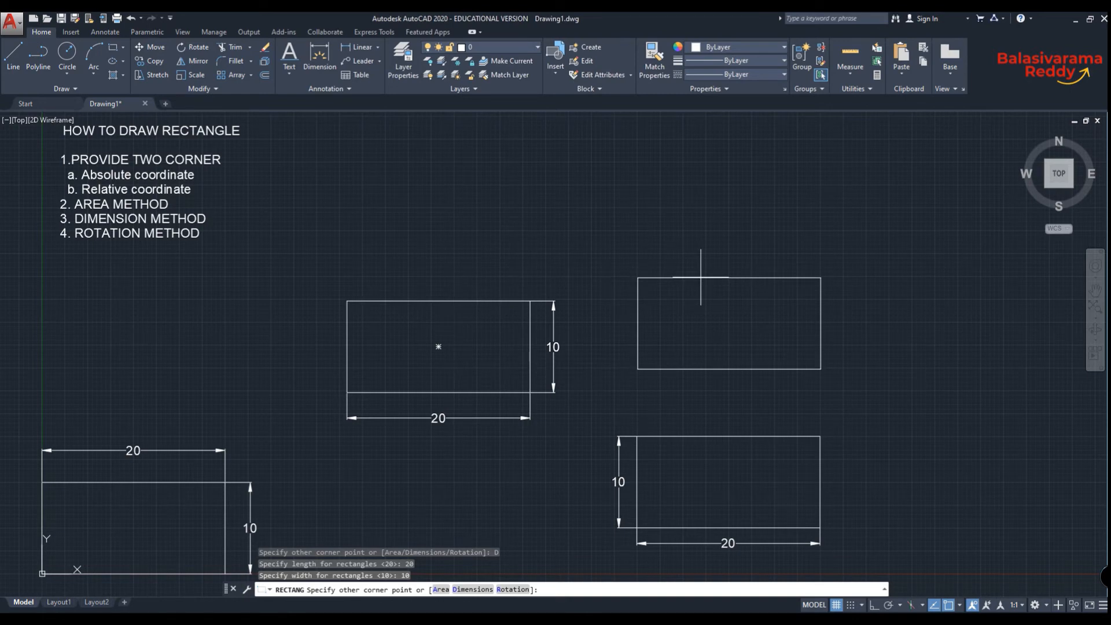
pyautogui.click(797, 268)
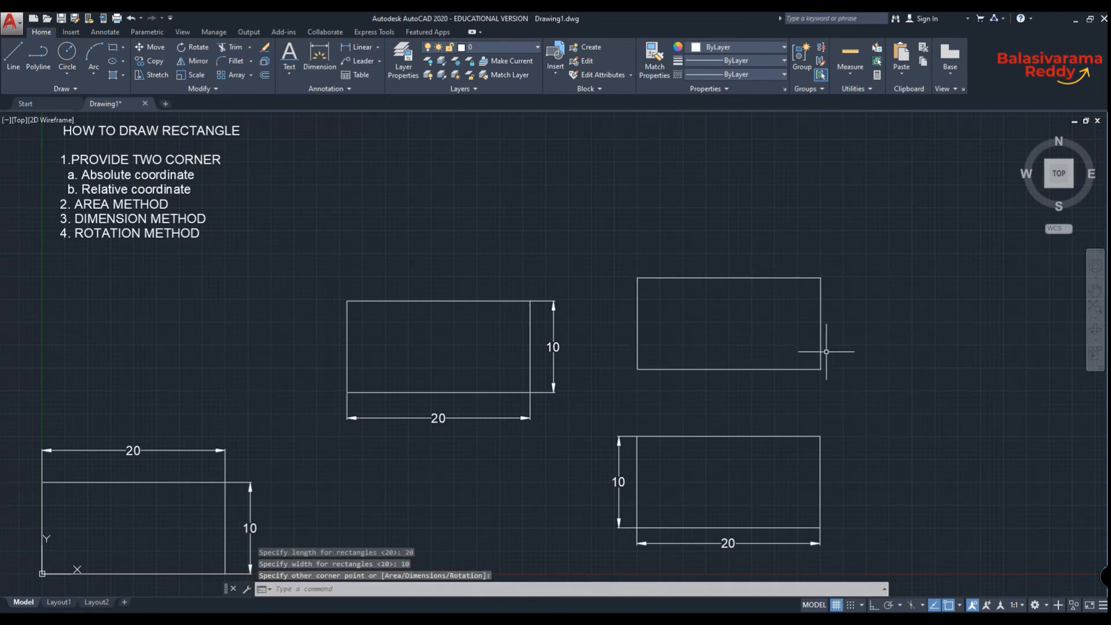
# - Dimension the bottom and left edges of the rectangle drawn by the Dimensions option, placing the dimensions outside it
pyautogui.click(319, 59)
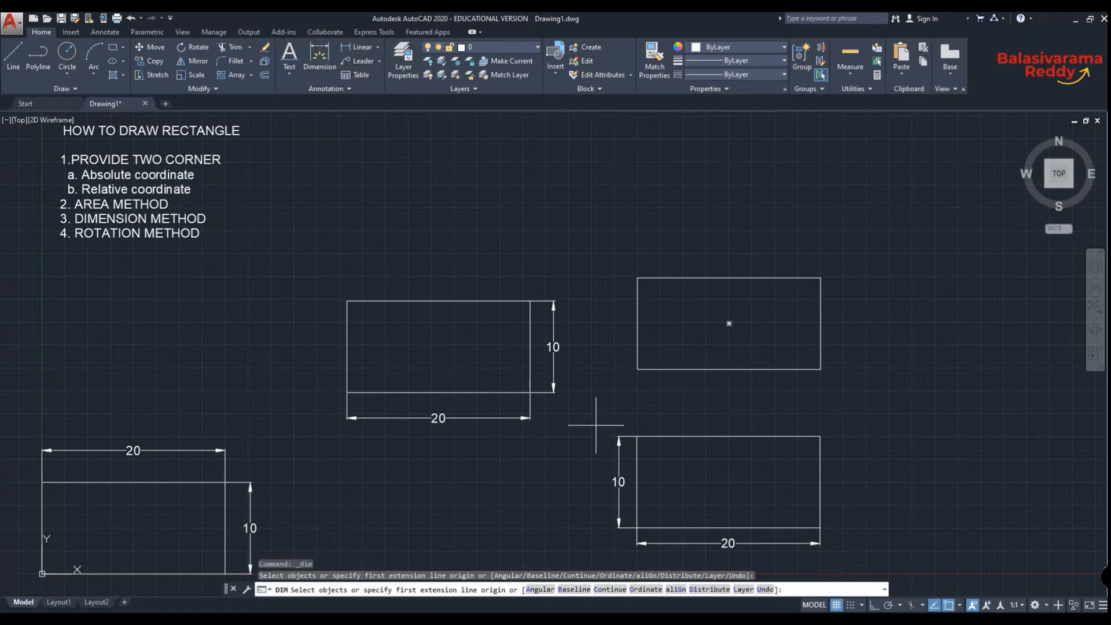
pyautogui.click(686, 369)
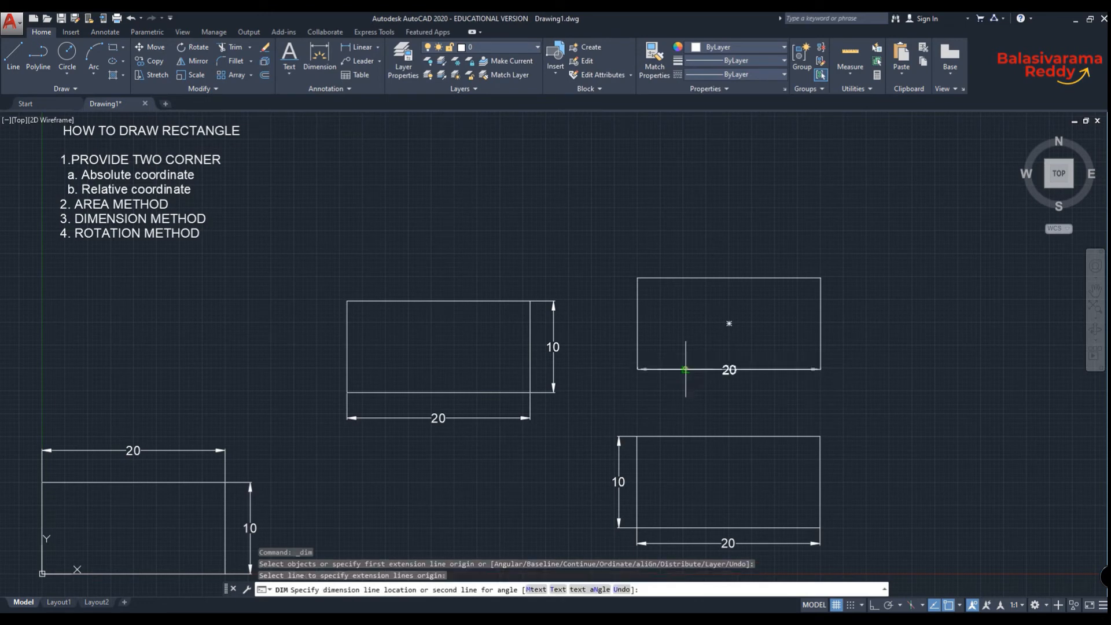
pyautogui.click(666, 387)
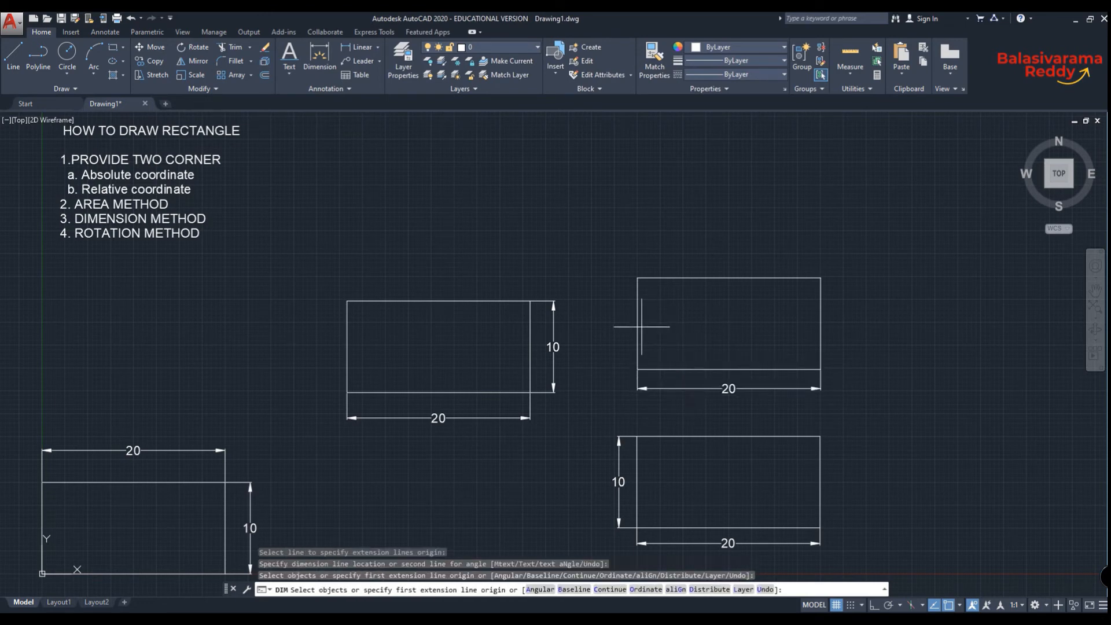
pyautogui.click(639, 351)
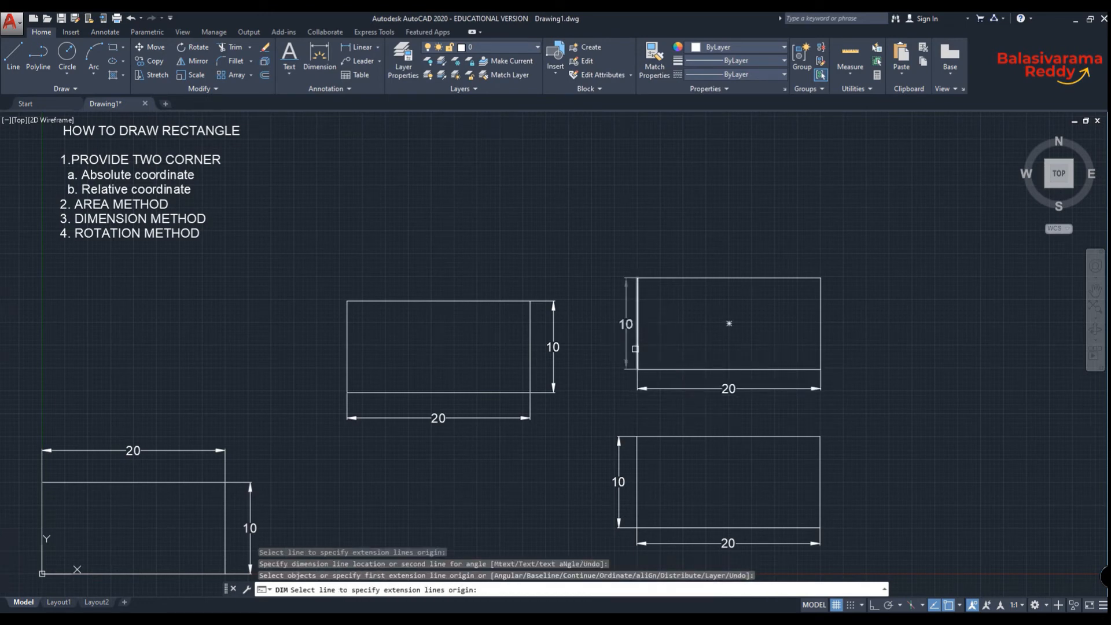
pyautogui.click(610, 346)
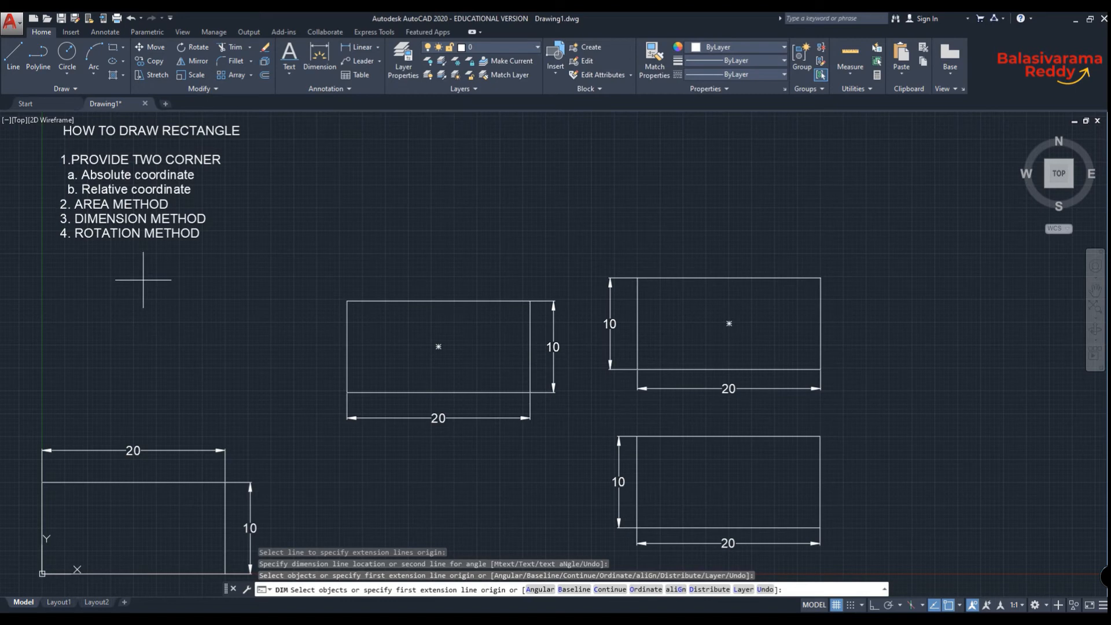
pyautogui.press('Return')
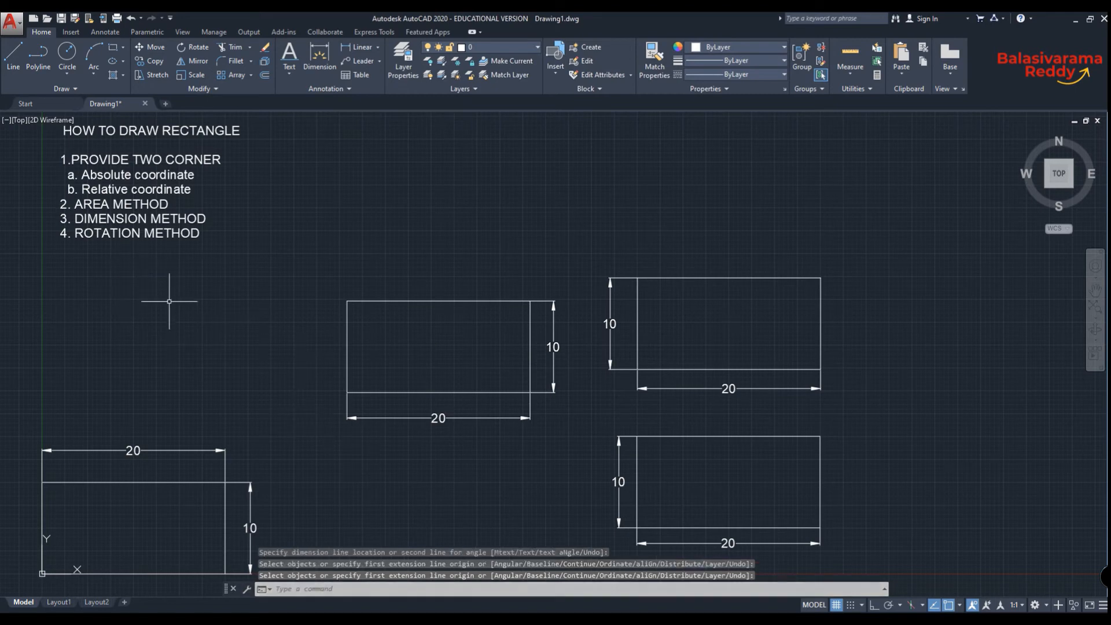
# - Draw a rectangle above the one at the origin using the Rotation option at angle 0, with length 20 and width 10 as dimensions
pyautogui.click(324, 590)
pyautogui.click(295, 589)
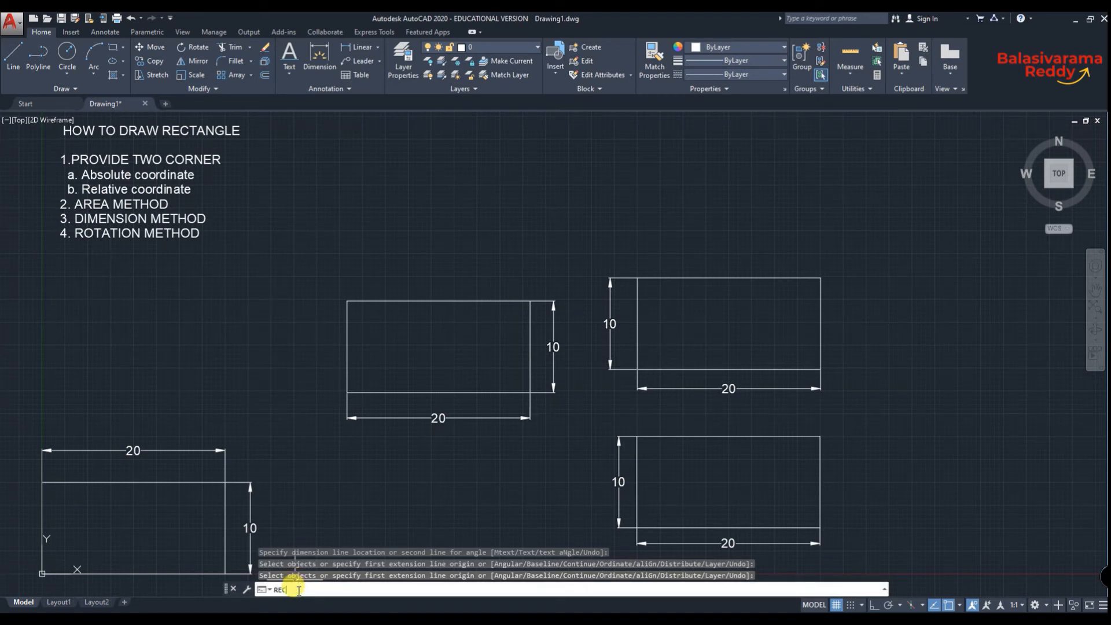
pyautogui.write('REC')
pyautogui.press('Return')
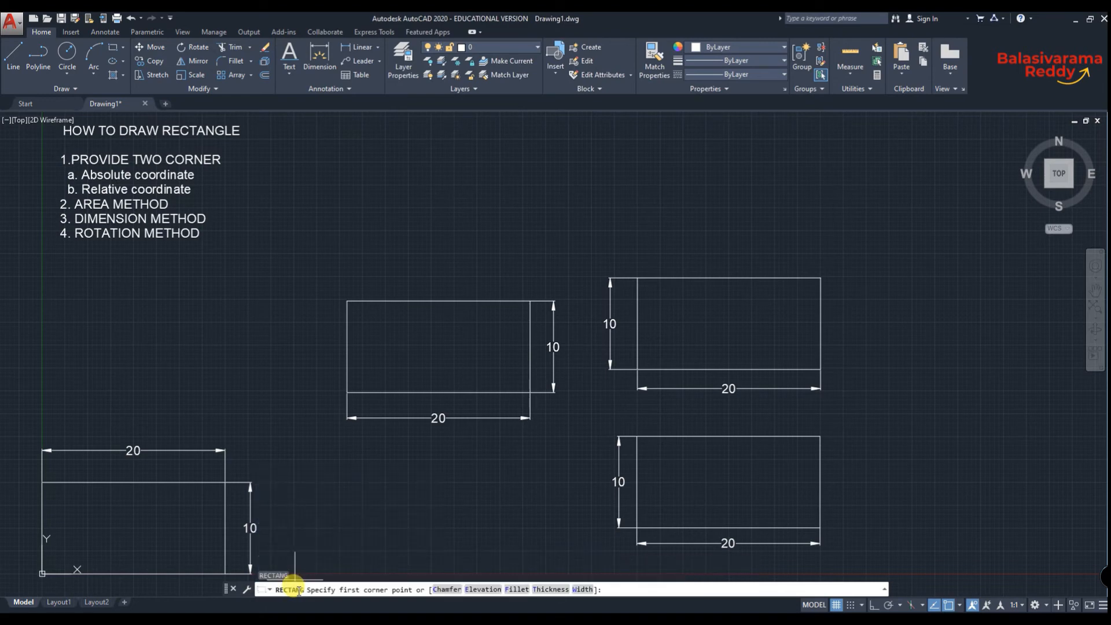
pyautogui.click(69, 415)
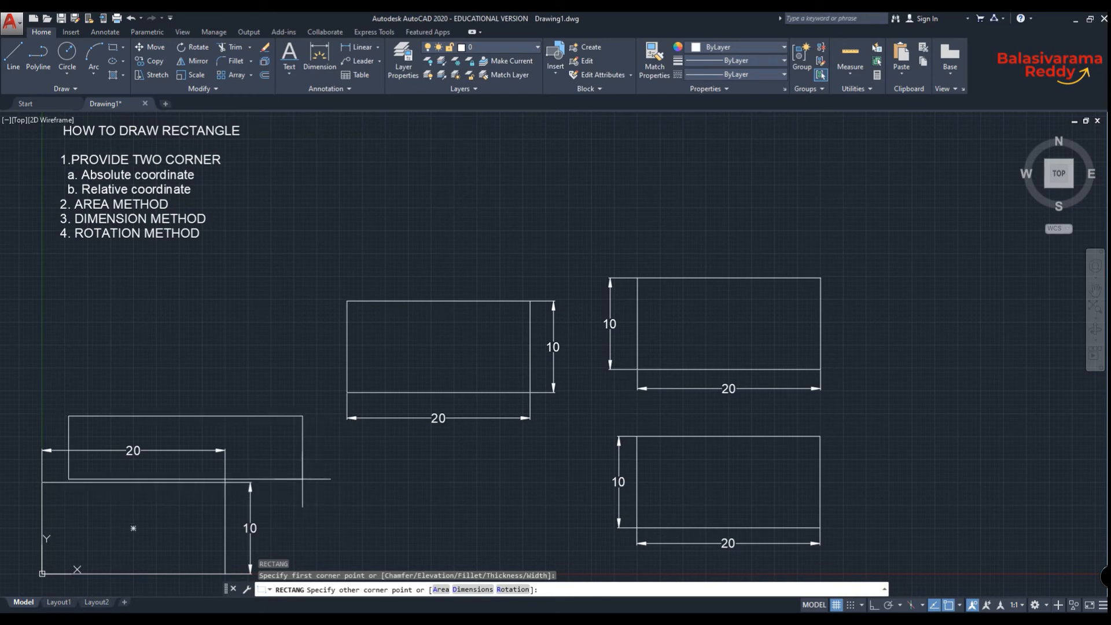
pyautogui.click(511, 590)
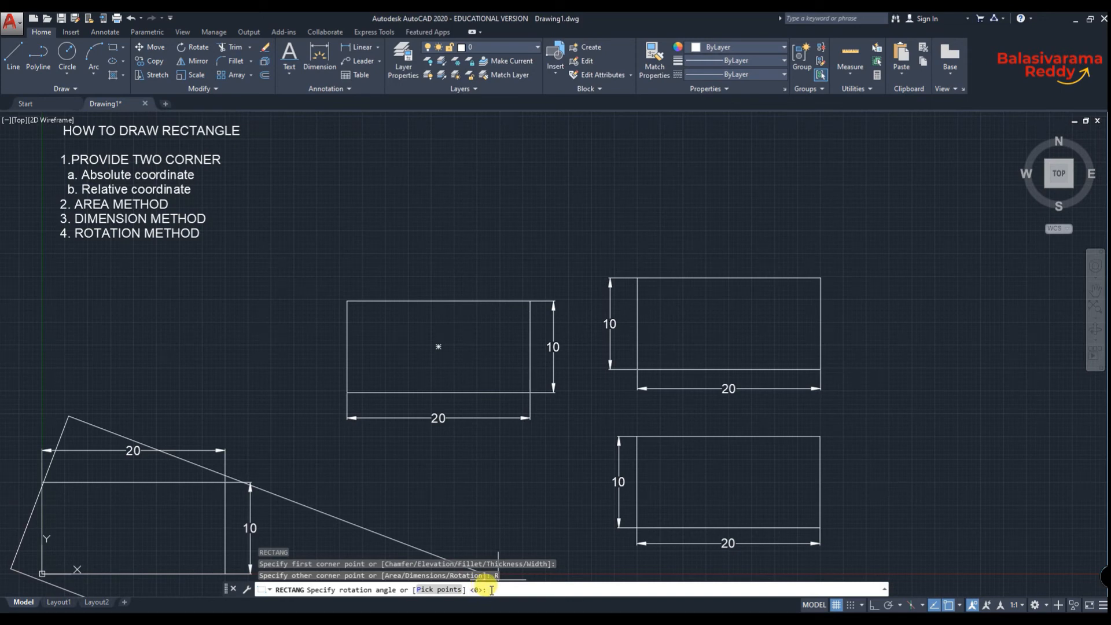
pyautogui.press('Return')
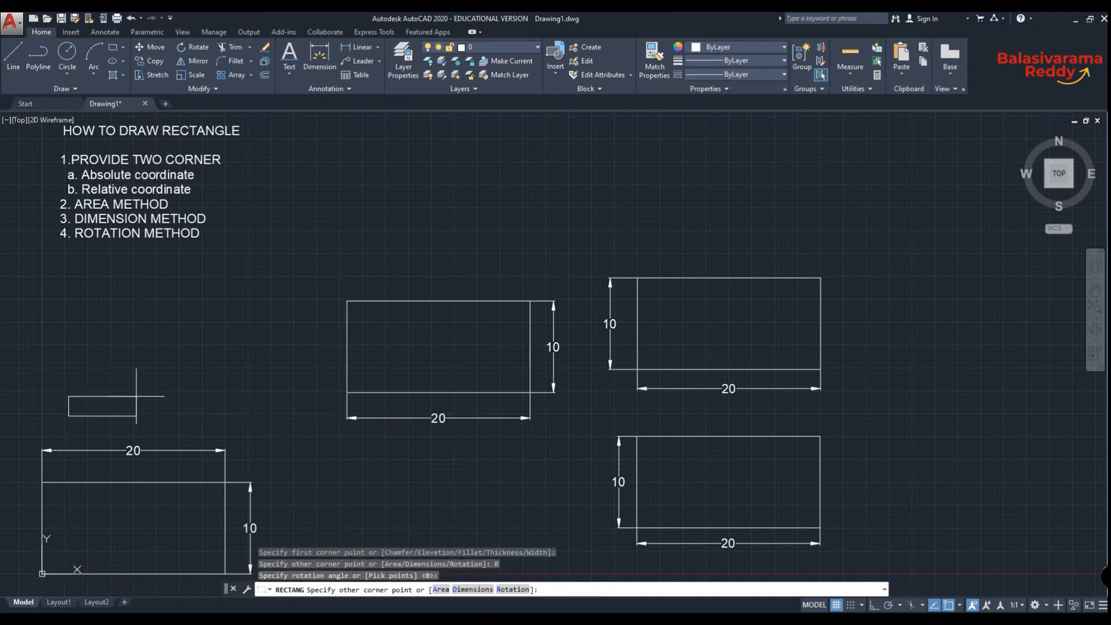
pyautogui.click(474, 590)
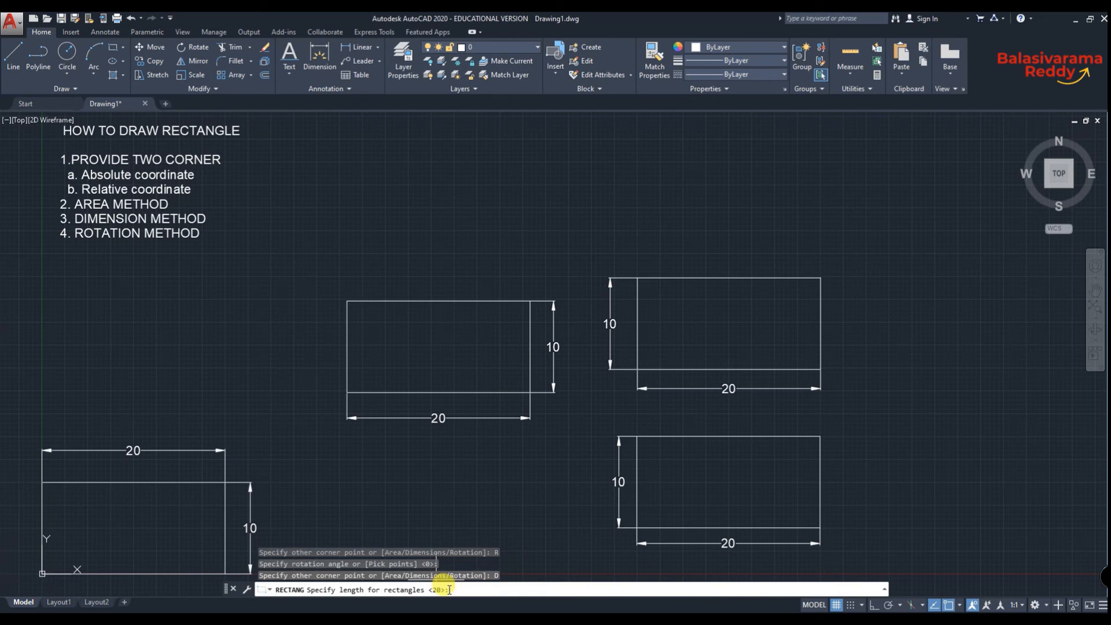
pyautogui.press('Return')
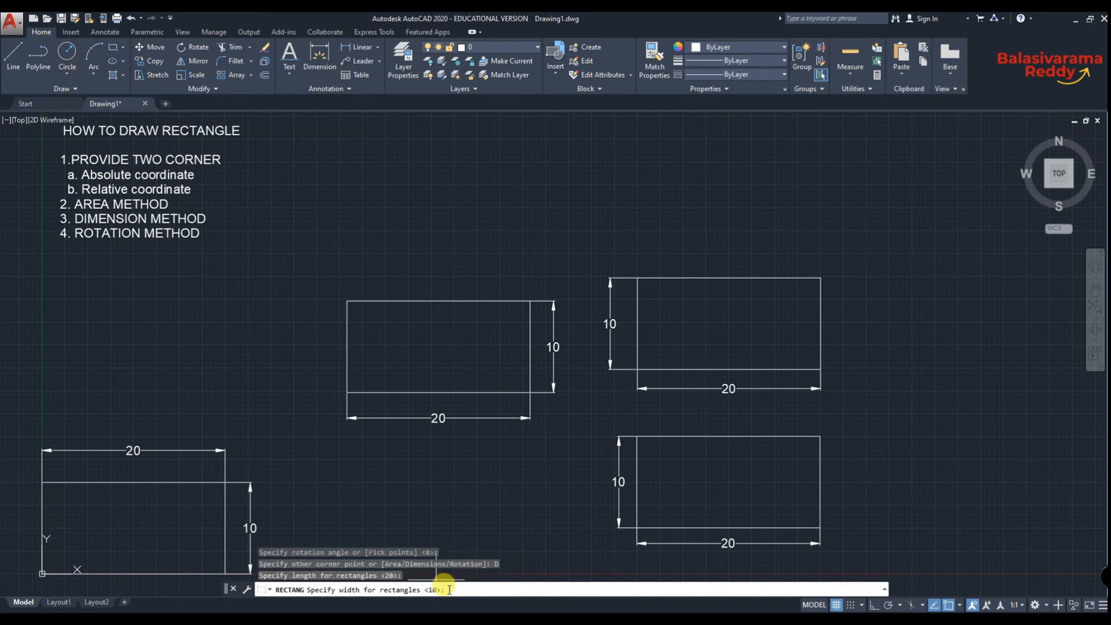
pyautogui.press('Return')
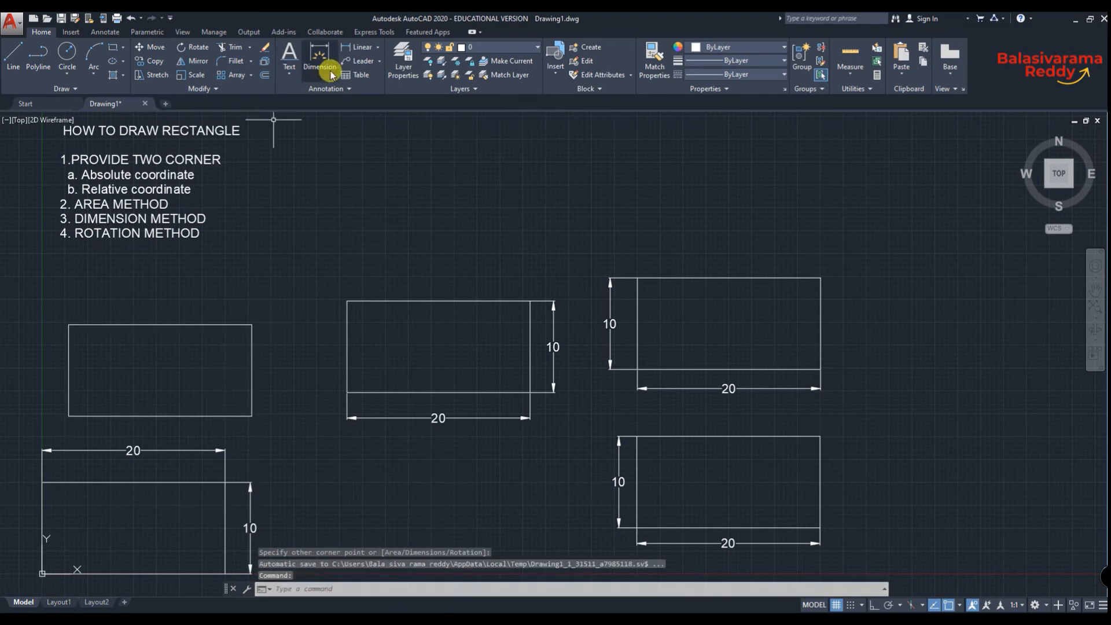
# - Dimension the bottom and left edges of the zero-rotation rectangle above the one at the origin, placing the dimensions outside it
pyautogui.click(324, 53)
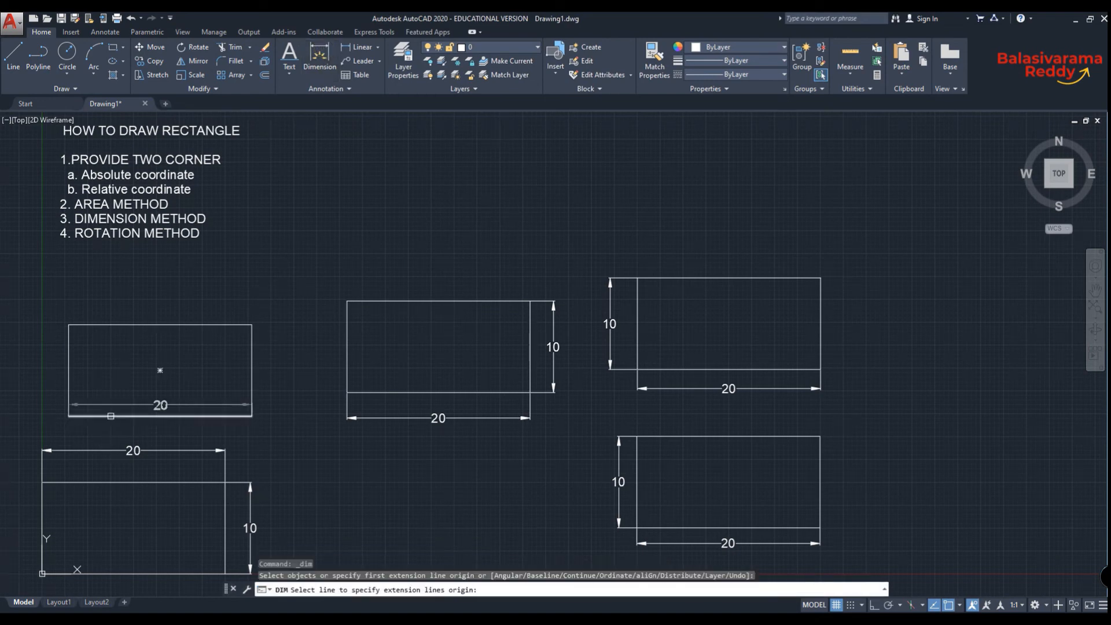
pyautogui.click(111, 416)
pyautogui.click(112, 435)
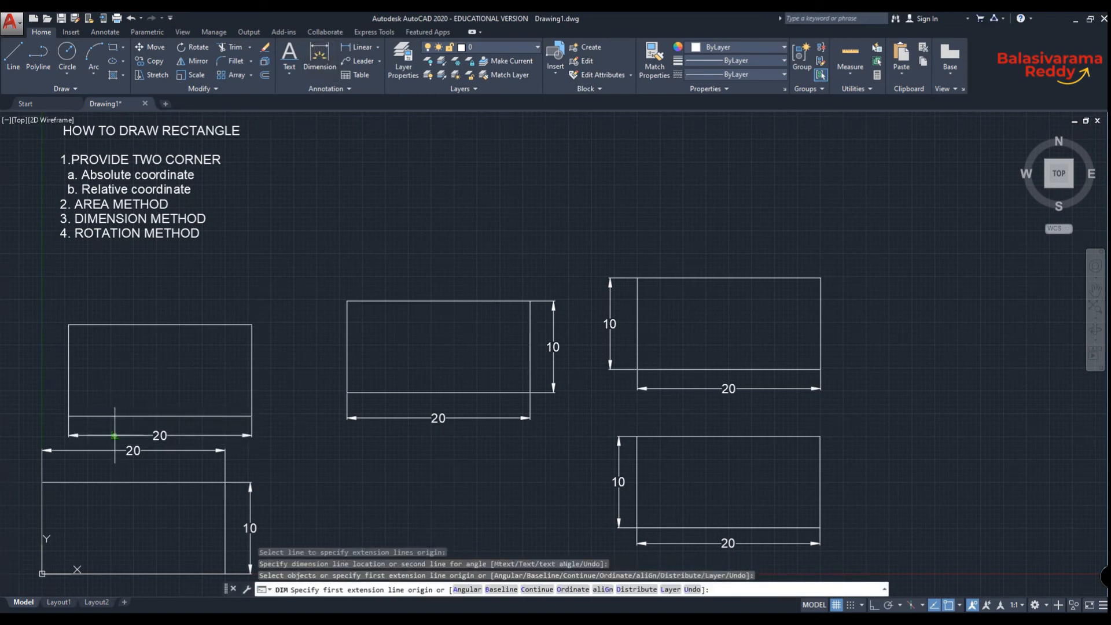
pyautogui.click(67, 378)
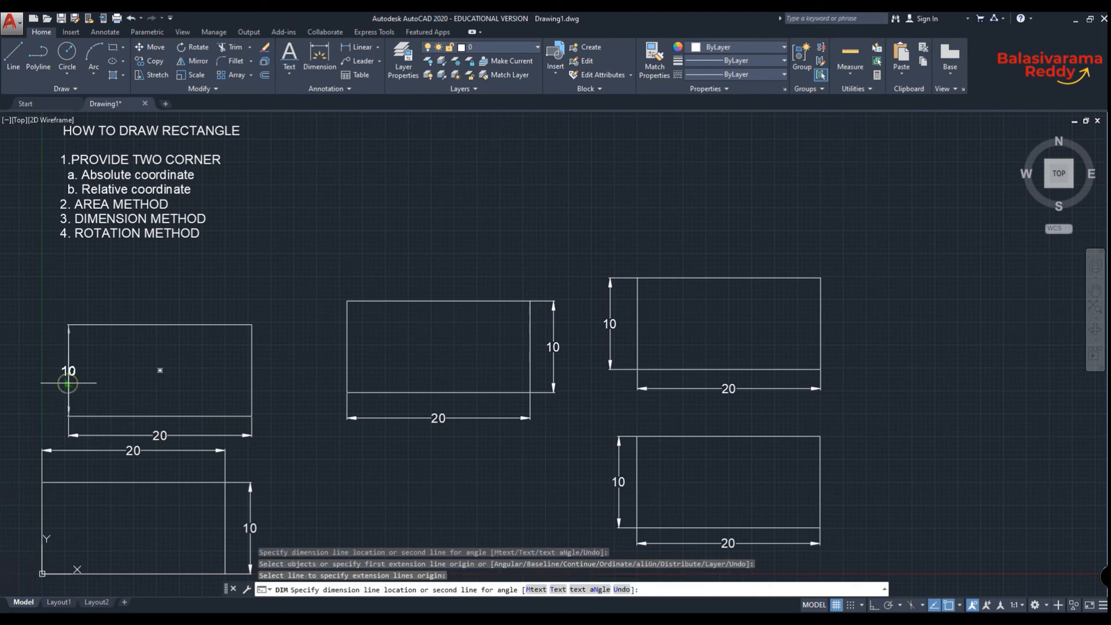
pyautogui.click(49, 381)
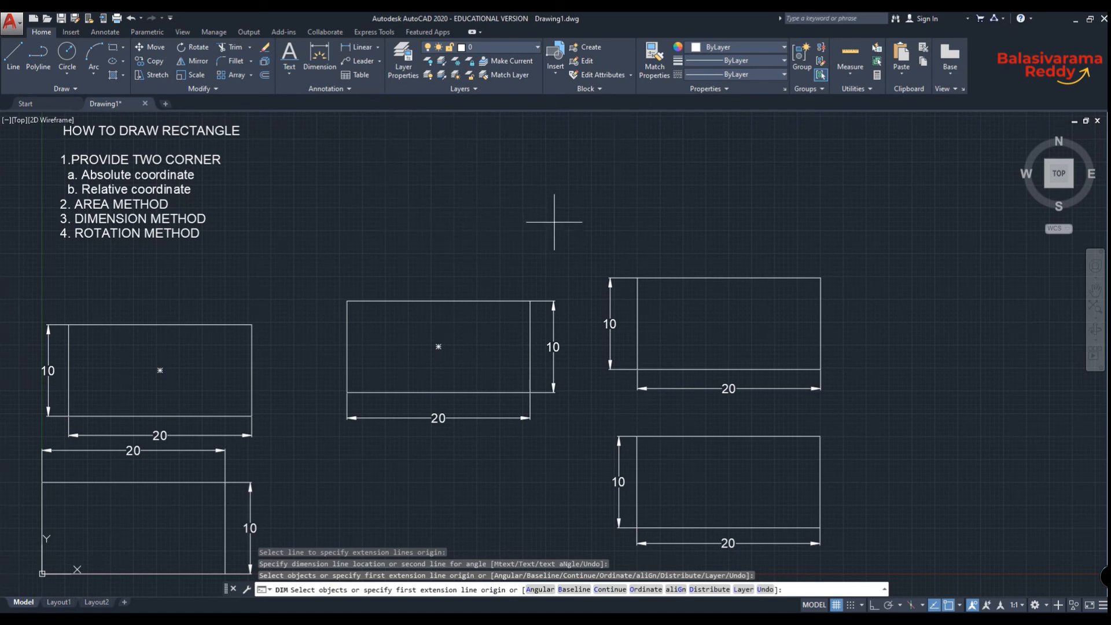
pyautogui.press('Return')
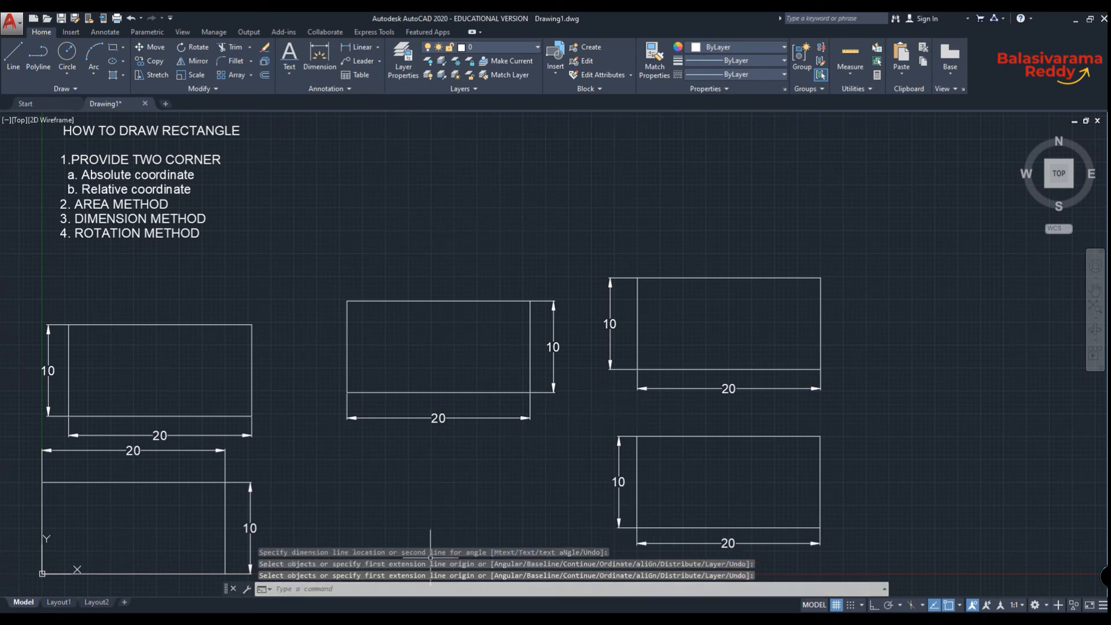
# - Draw a rectangle above the middle one using the Rotation option at angle 20, with length 20 and width 10 as dimensions, extending upward
pyautogui.click(357, 588)
pyautogui.write('RE')
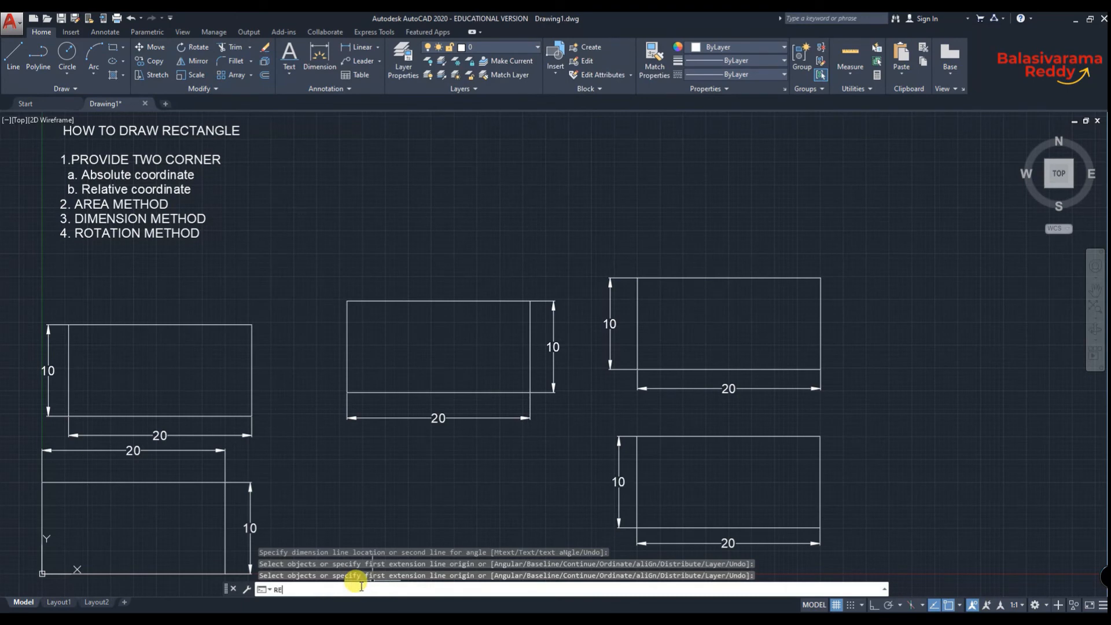
pyautogui.write('T')
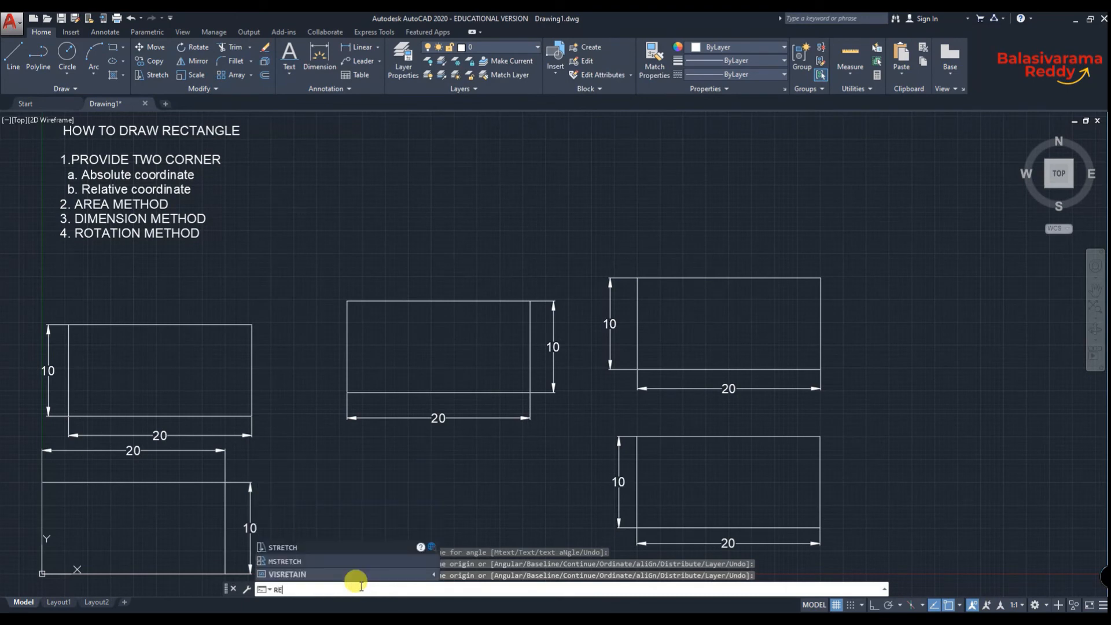
pyautogui.press('BackSpace')
pyautogui.write('EC')
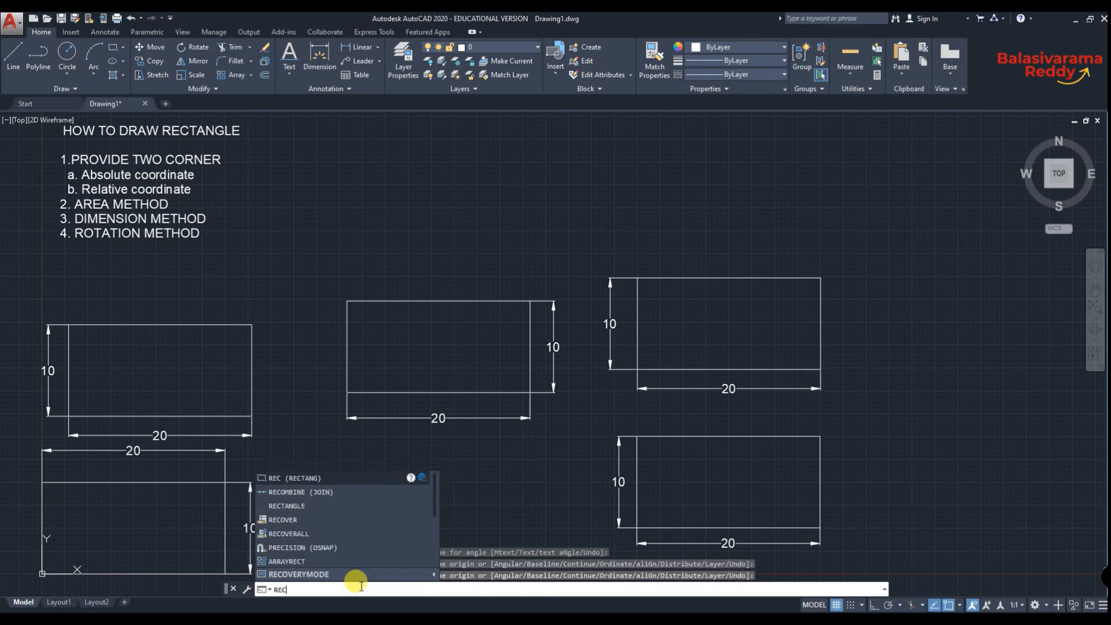
pyautogui.press('Return')
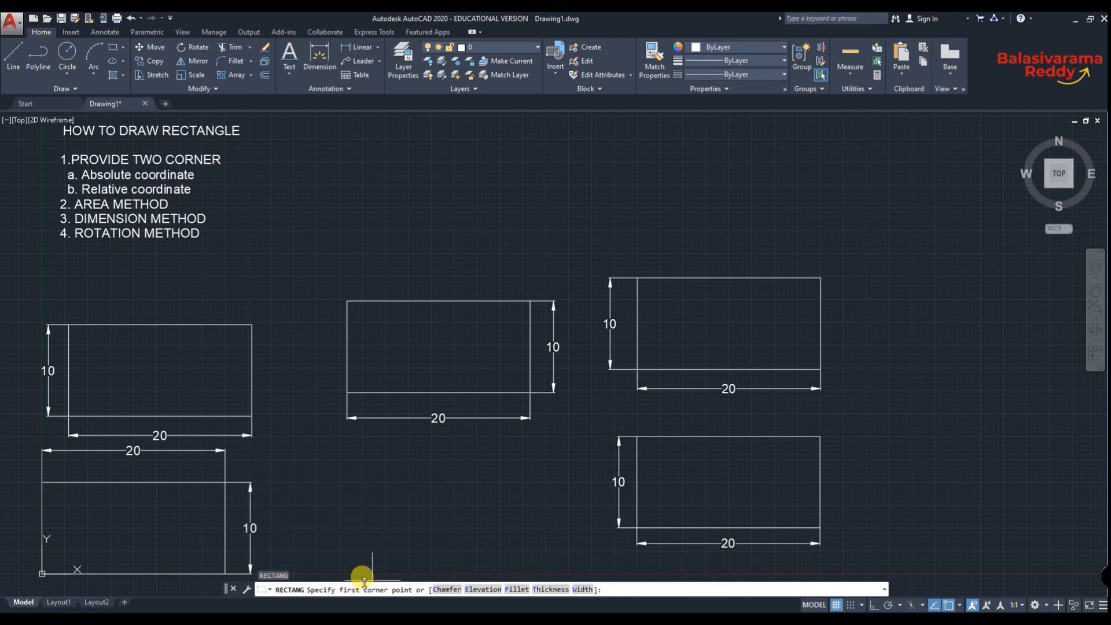
pyautogui.click(335, 270)
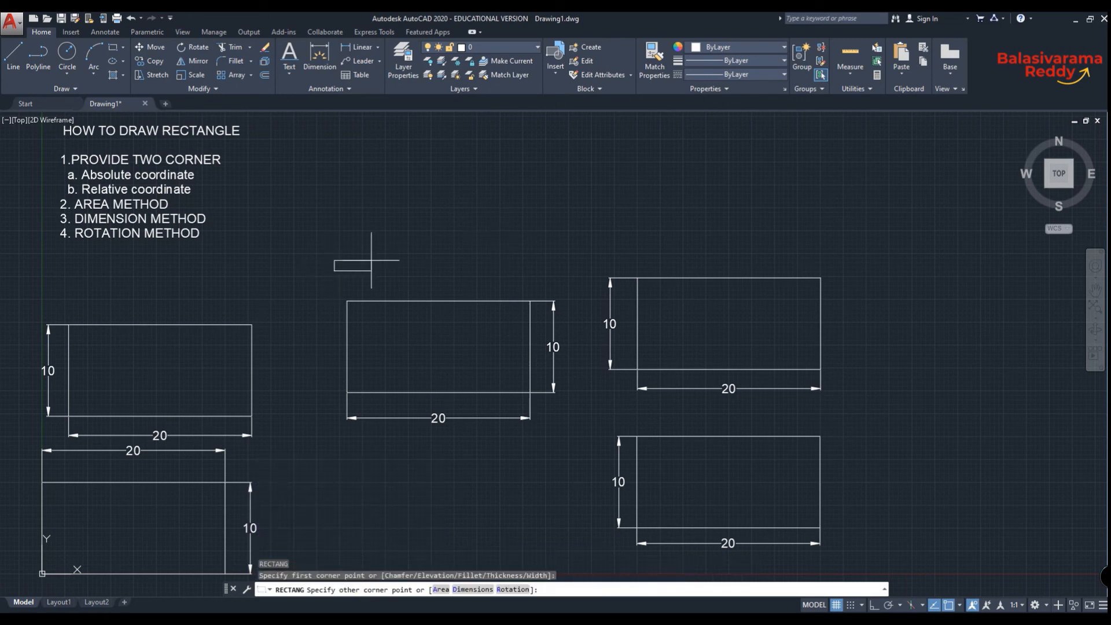
pyautogui.click(520, 590)
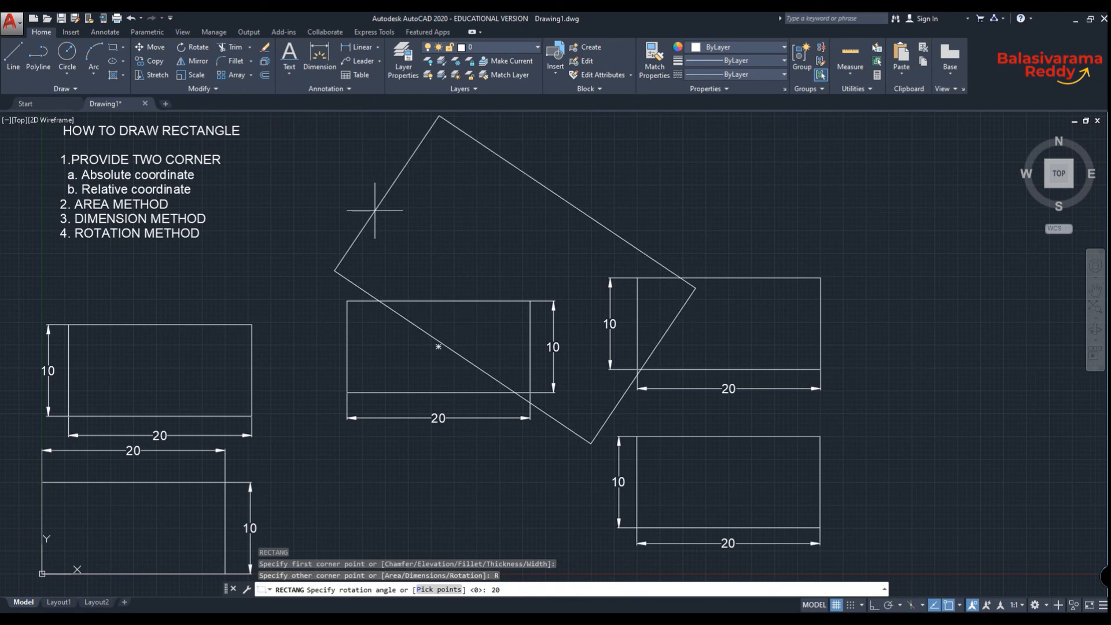
pyautogui.press('Return')
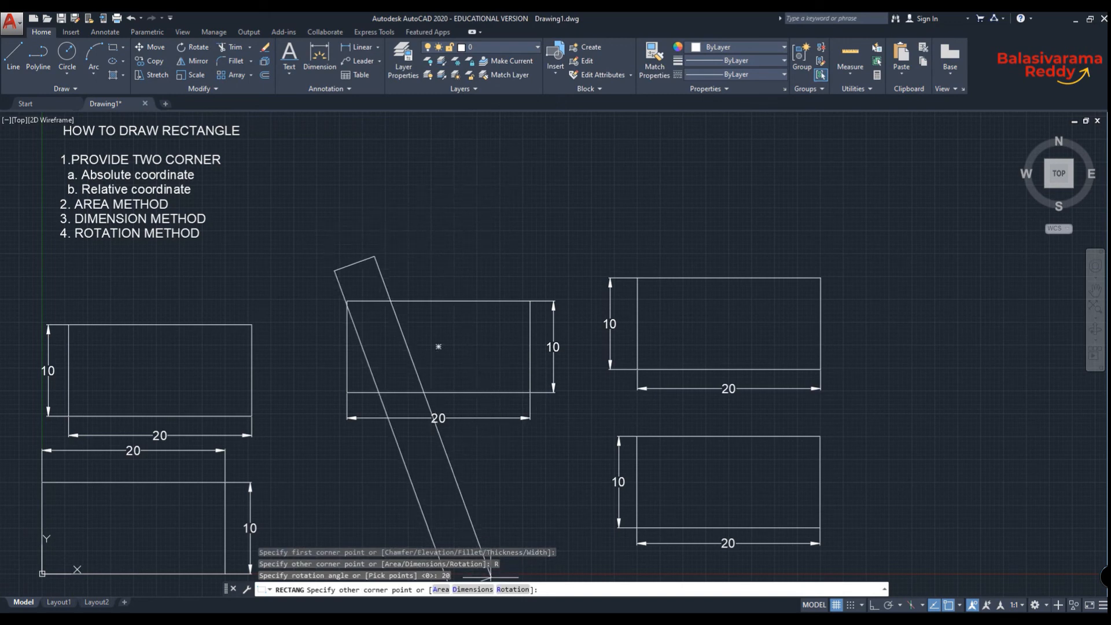
pyautogui.click(472, 590)
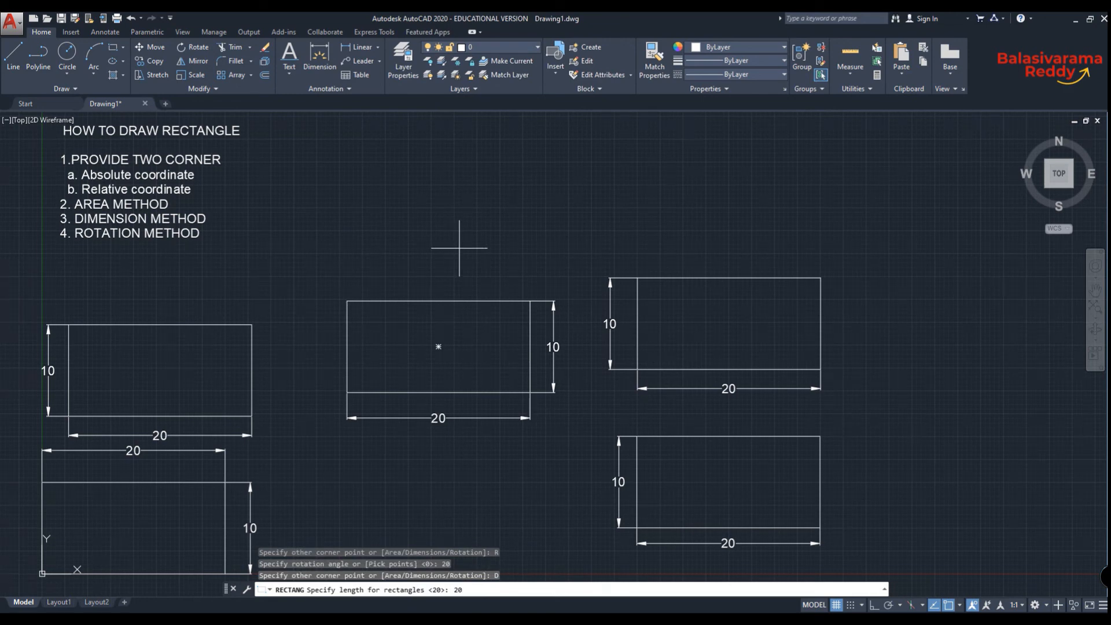
pyautogui.press('Return')
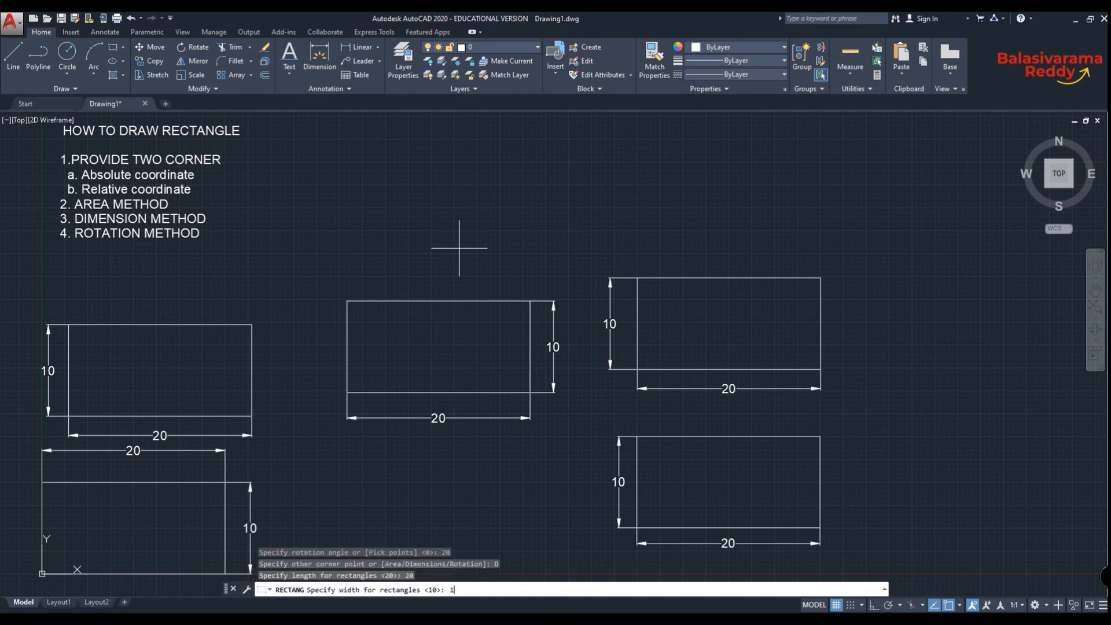
pyautogui.press('Return')
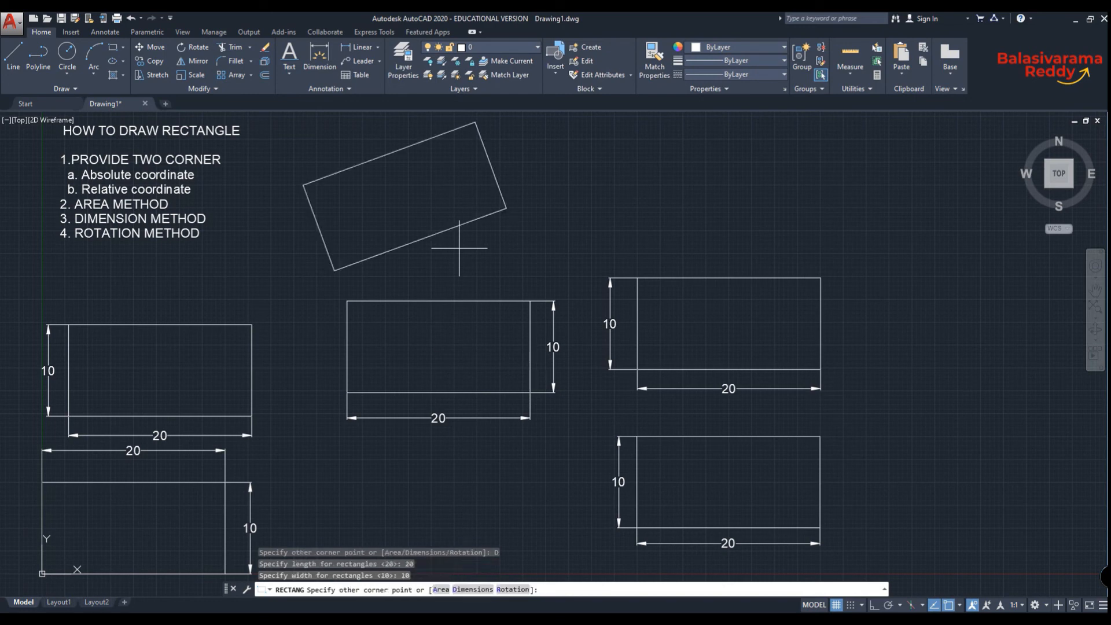
pyautogui.click(512, 164)
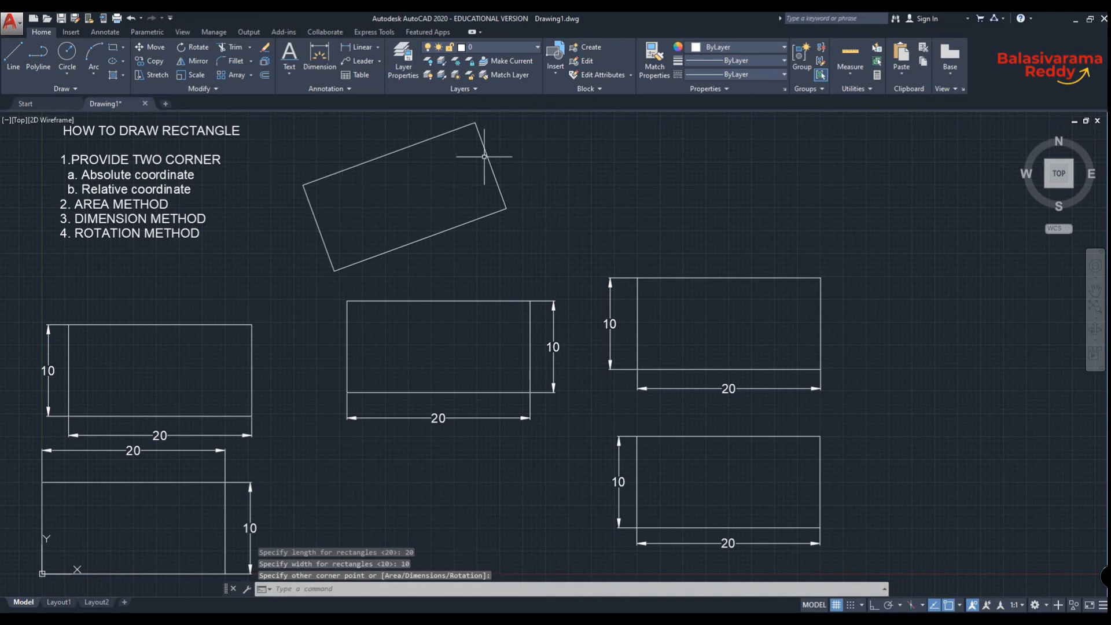
# - Dimension the lower long edge and right short edge of the rotated rectangle, placing the aligned dimensions outside it
pyautogui.click(317, 54)
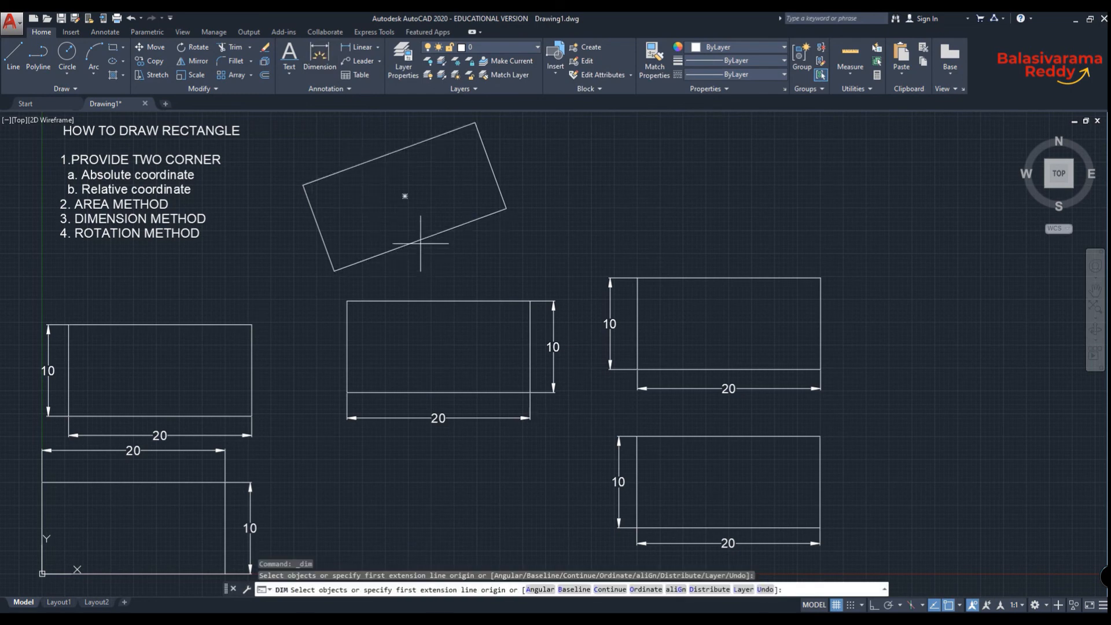
pyautogui.click(360, 260)
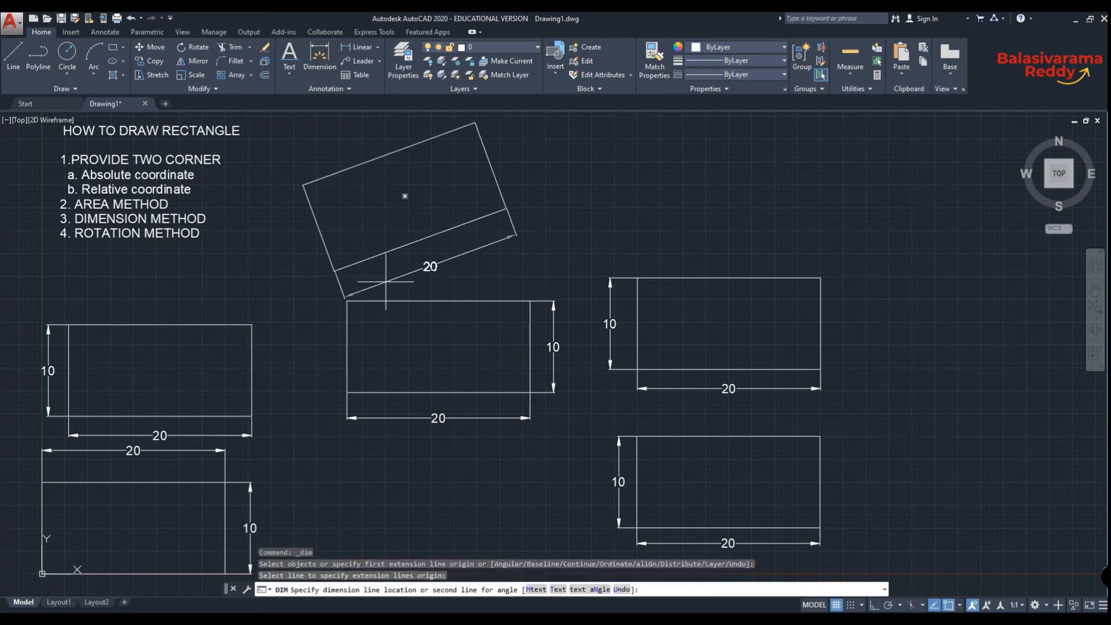
pyautogui.click(355, 255)
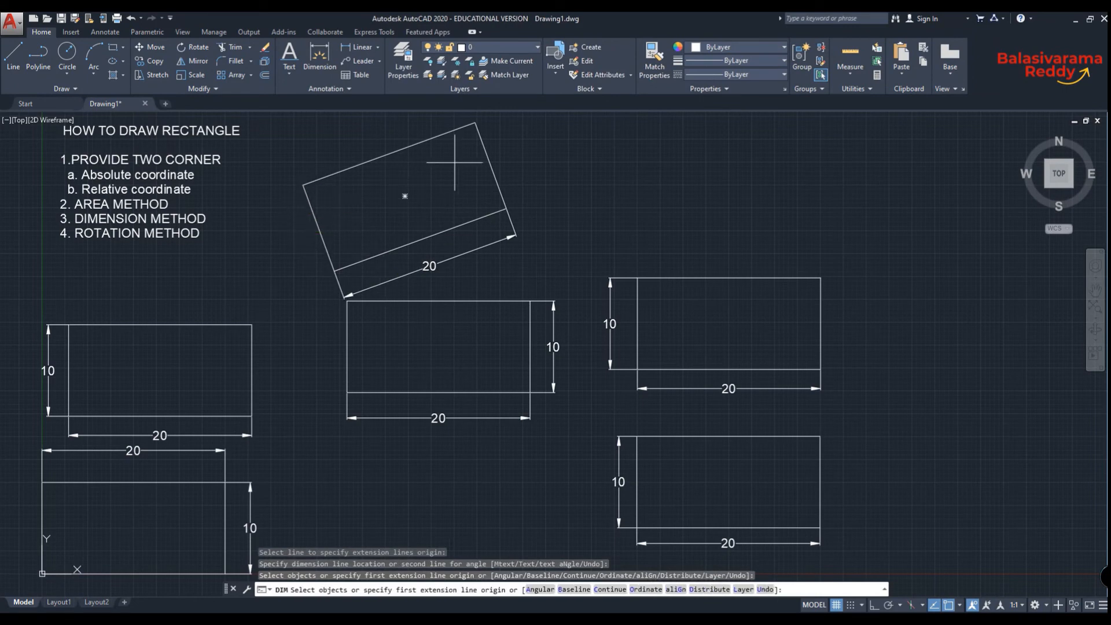
pyautogui.click(482, 148)
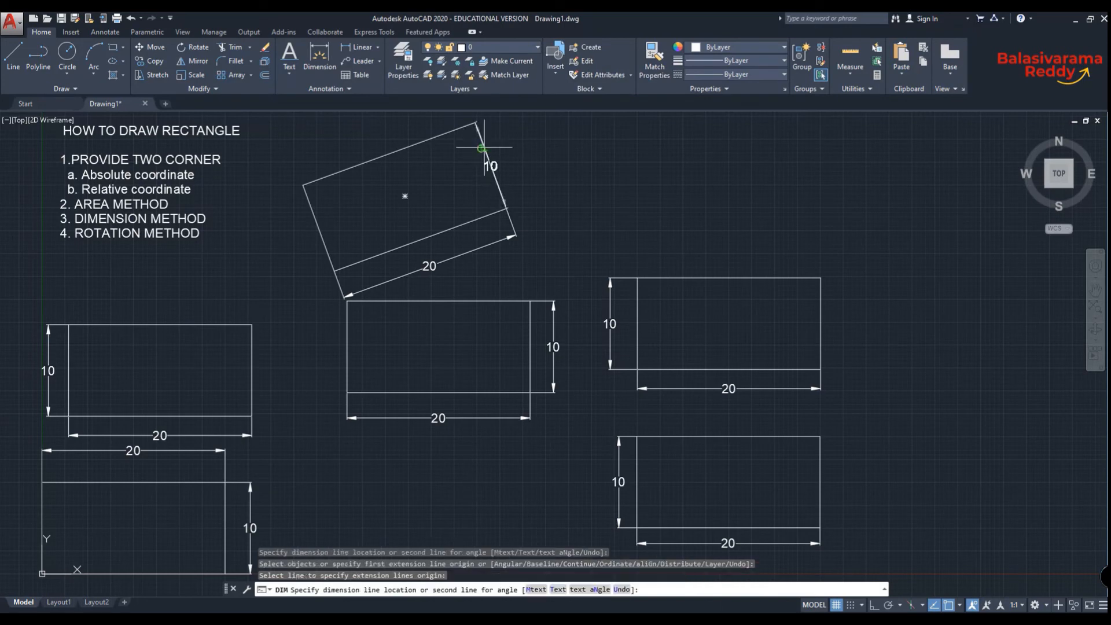
pyautogui.click(510, 141)
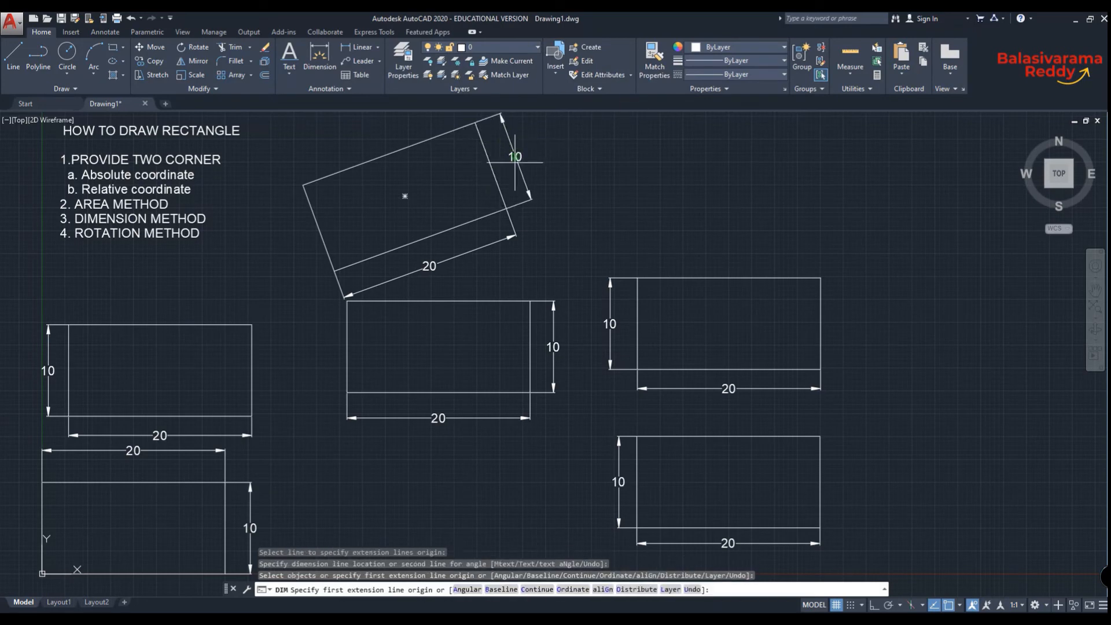